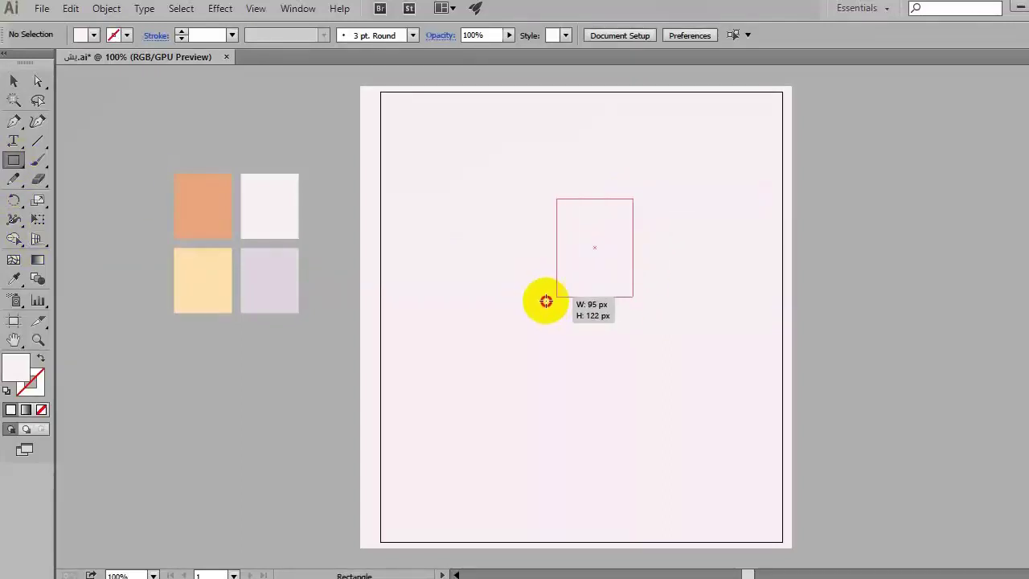
- Draw a face rectangle and fill it with the peach swatch colour
left_click_drag(587, 249, 542, 299)
left_click(222, 275)
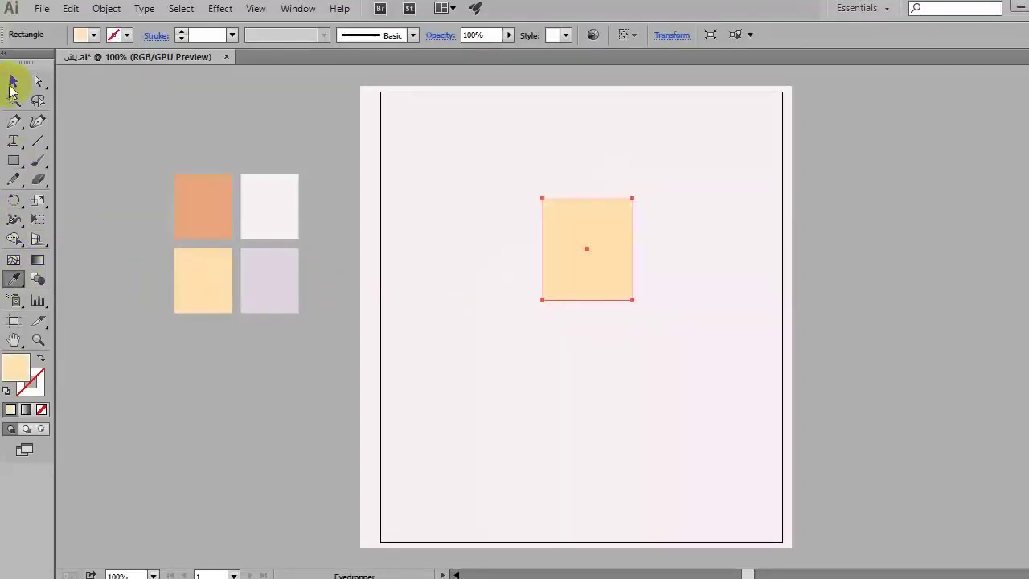
left_click(12, 84)
left_click(653, 300)
left_click(592, 222)
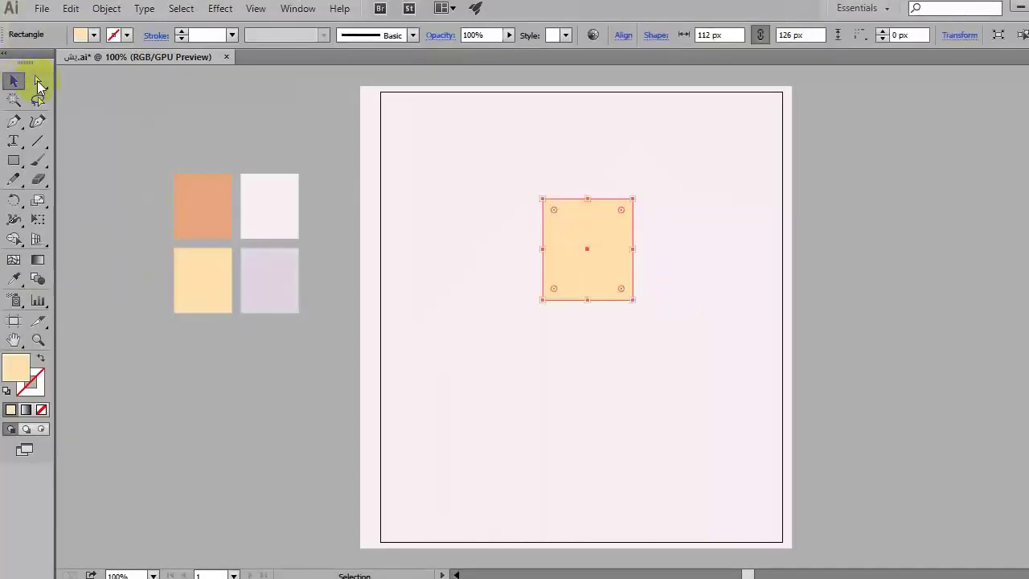
- Move both bottom anchors inward to taper the face into a trapezoid
left_click(38, 81)
left_click(667, 315)
left_click(633, 299)
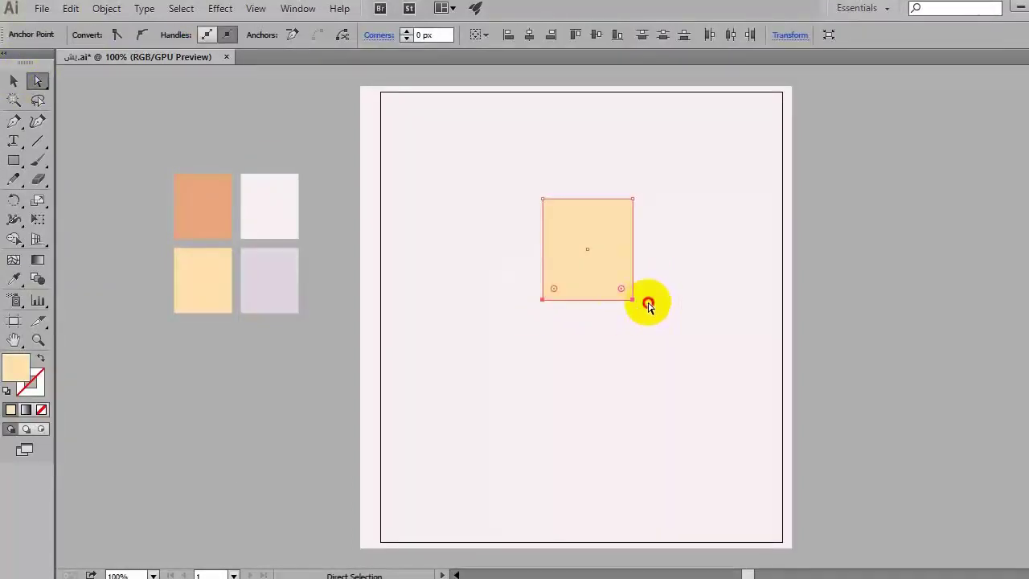
left_click(648, 305)
left_click_drag(632, 299, 619, 299)
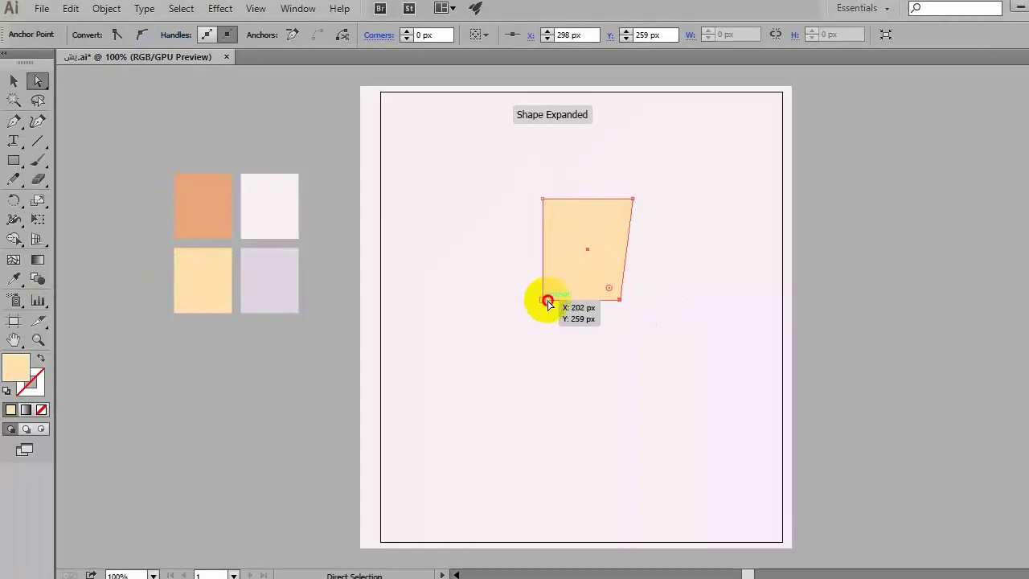
left_click_drag(547, 301, 560, 300)
- Round the face's top corners strongly and its bottom corners more softly with live corners
left_click(628, 318)
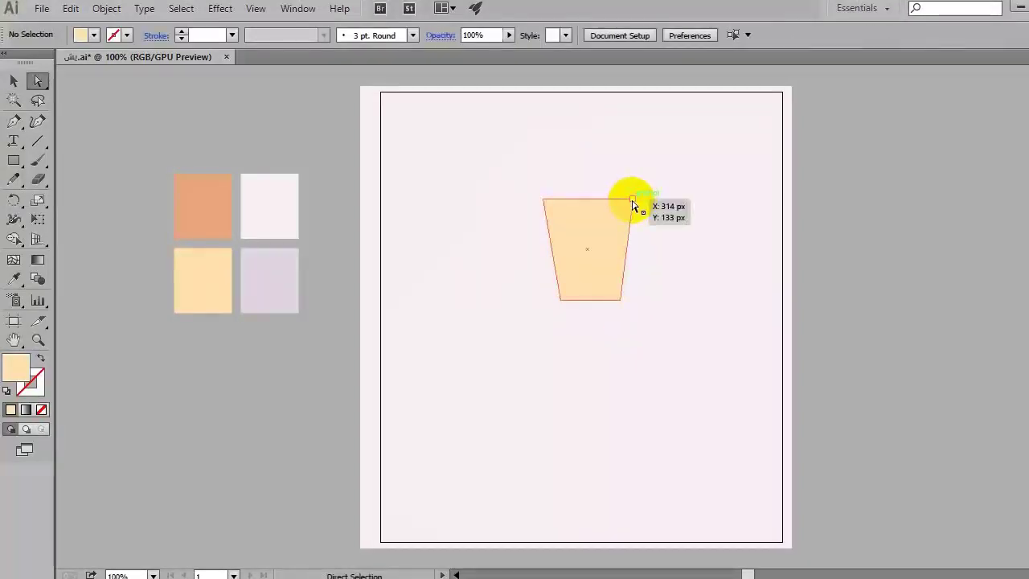
left_click(632, 199)
left_click(542, 199, "shift")
left_click_drag(619, 211, 590, 249)
left_click(619, 309)
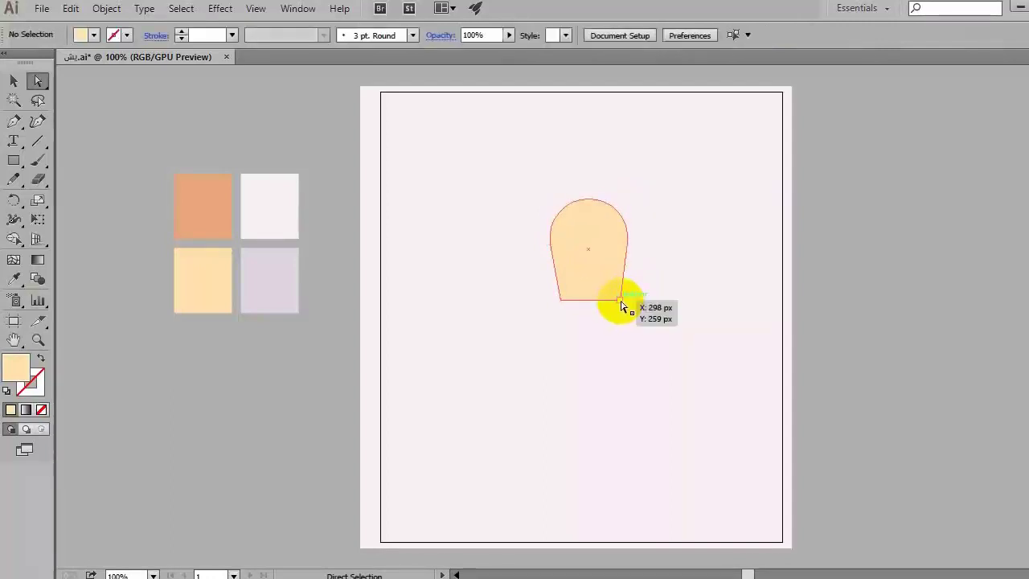
left_click(621, 301)
left_click(565, 301, "shift")
left_click_drag(574, 287, 579, 272)
left_click(656, 298)
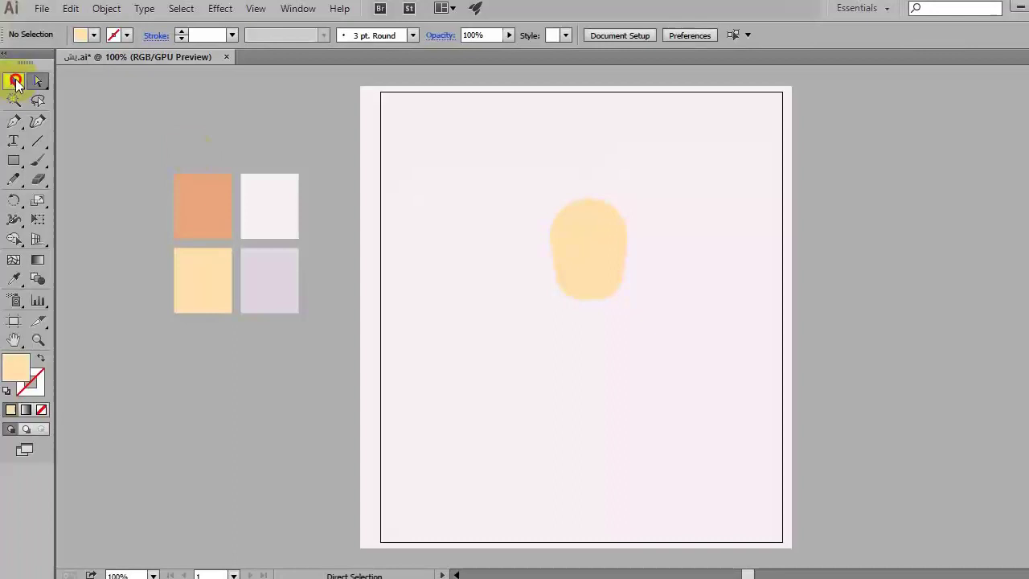
- Enlarge the back copy of the face slightly
left_click(14, 81)
left_click(605, 269)
left_click_drag(633, 199, 638, 198)
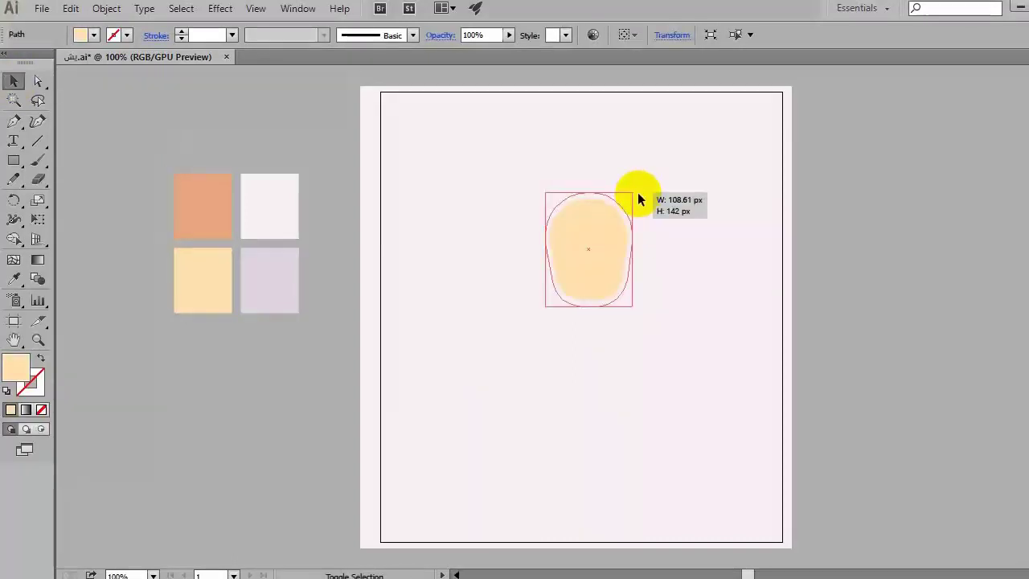
key("a")
left_click(589, 291)
key("v")
- Fill the back face copy with the salmon swatch using the Eyedropper
left_click(635, 329)
left_click(561, 299)
left_click(13, 279)
left_click(196, 223)
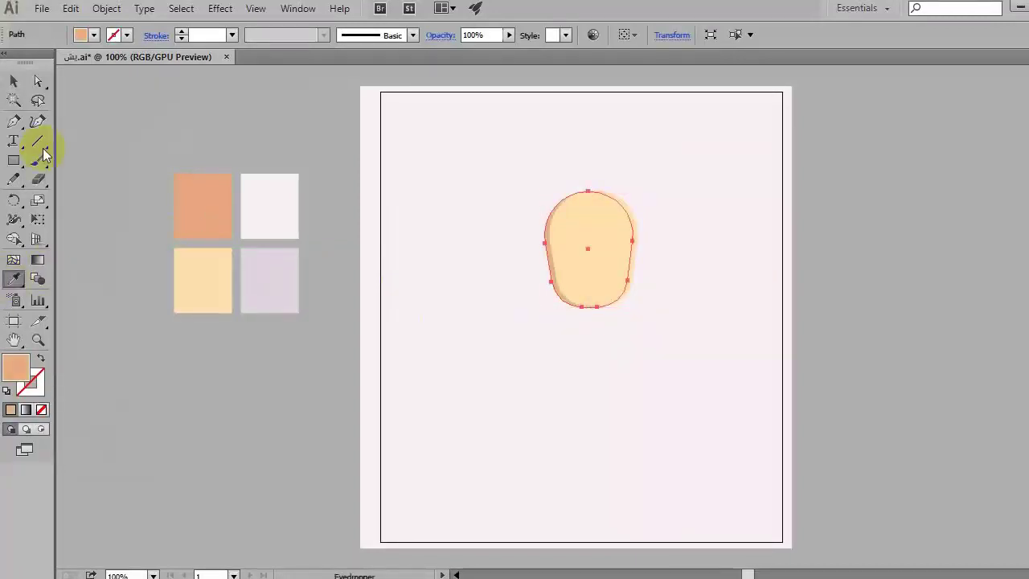
left_click(15, 81)
left_click(636, 319)
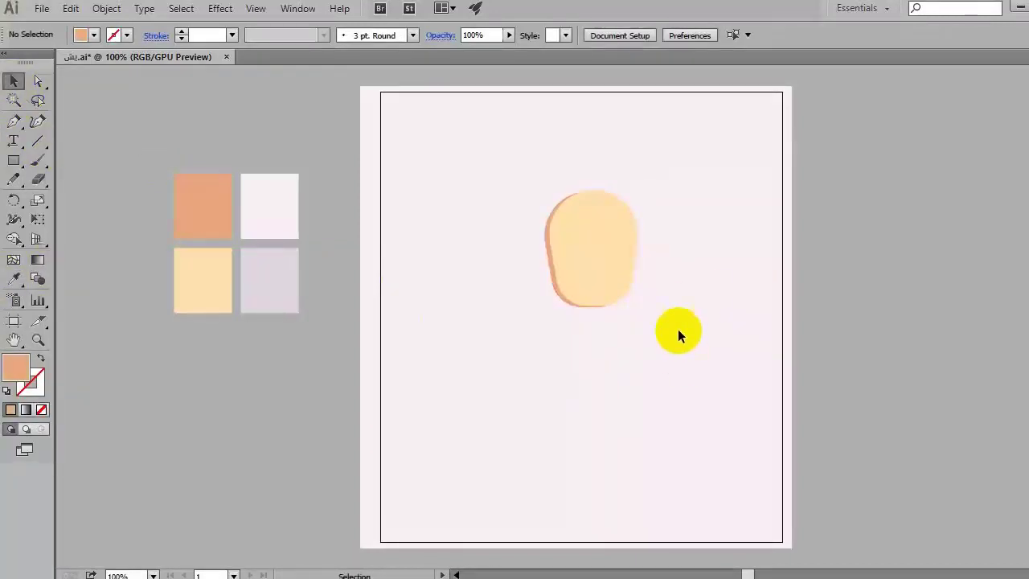
- Draw a small circle eye filled with dark grey #2D2D2D
left_click_drag(14, 161, 64, 197)
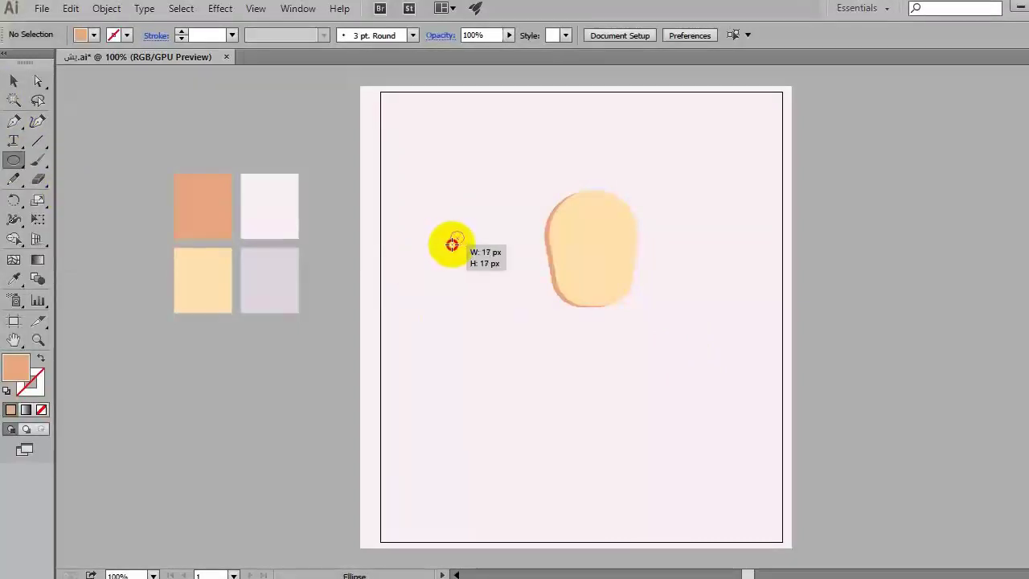
left_click_drag(456, 239, 464, 240)
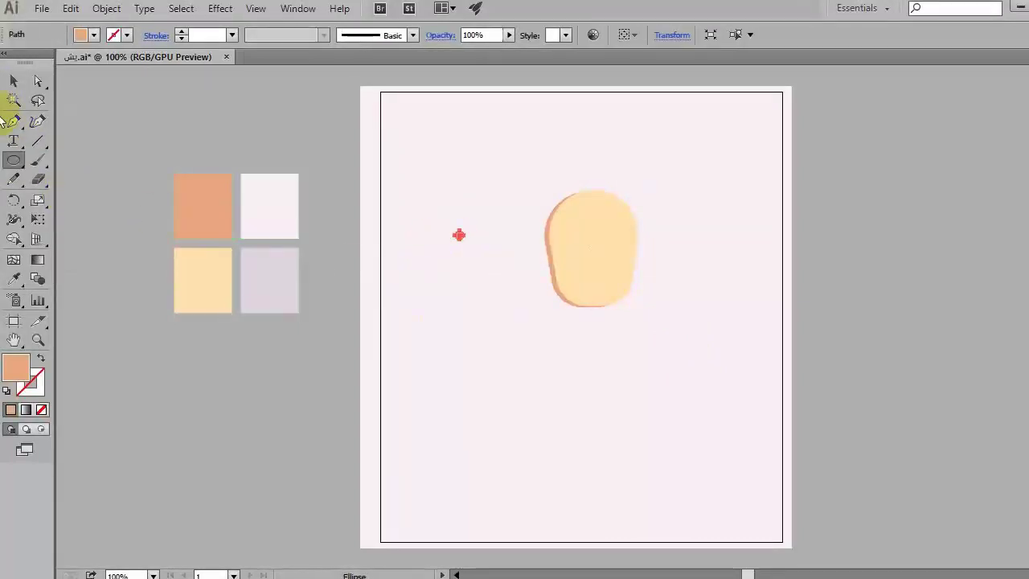
double_click(16, 367)
left_click(584, 460)
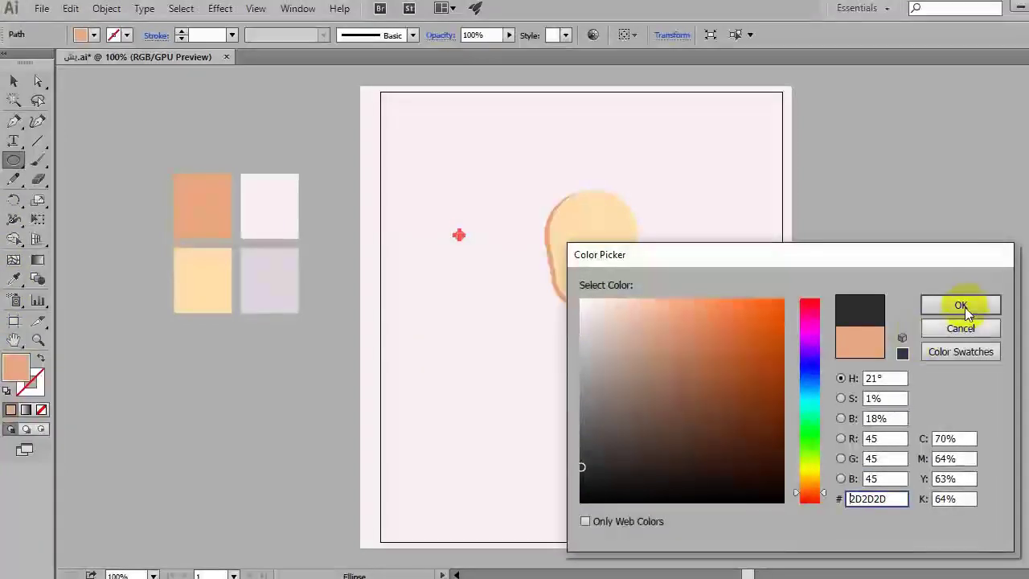
left_click(964, 305)
- Place the eye on the face's right side and Alt-drag a copy to the left
left_click(12, 81)
left_click(465, 229)
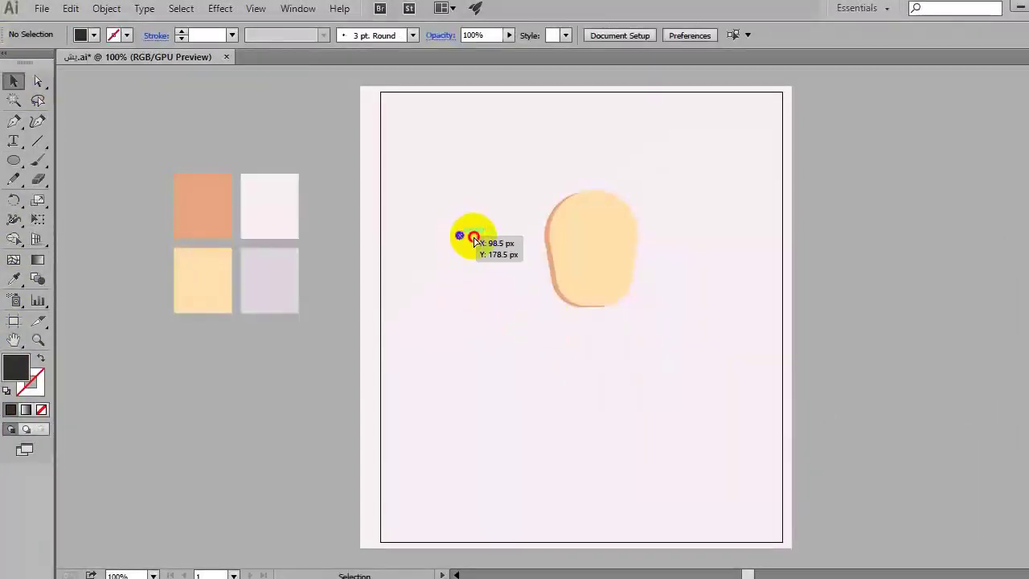
left_click_drag(474, 241, 619, 243)
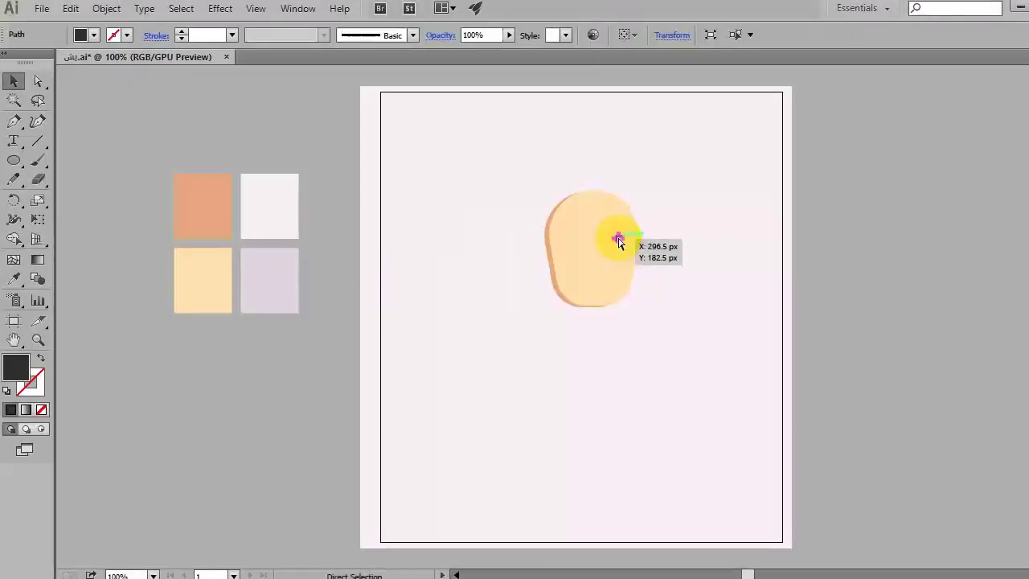
left_click_drag(624, 240, 582, 240)
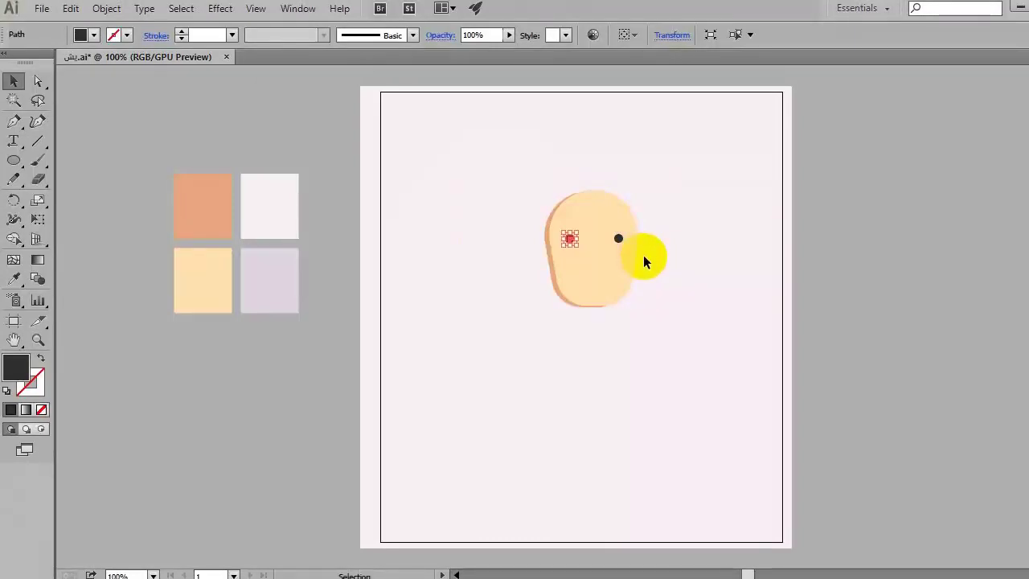
left_click(644, 261)
left_click(14, 123)
- Draw an eyebrow arc with the Pen Tool as an unfilled dark stroke
mouse_move(426, 286)
left_mouse_down()
mouse_move(459, 287)
mouse_move(479, 309)
left_mouse_up()
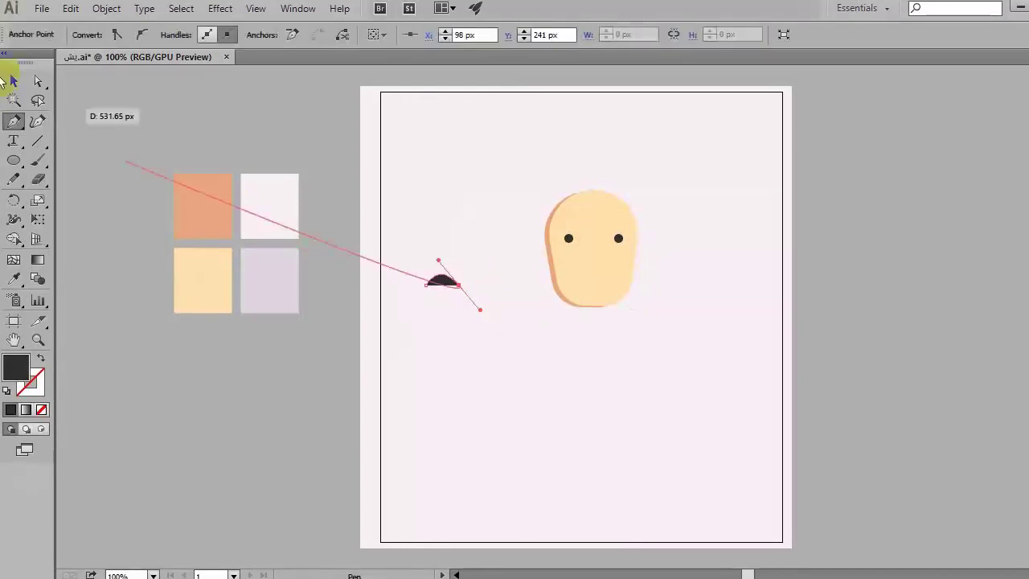
left_click(13, 84)
left_click(41, 357)
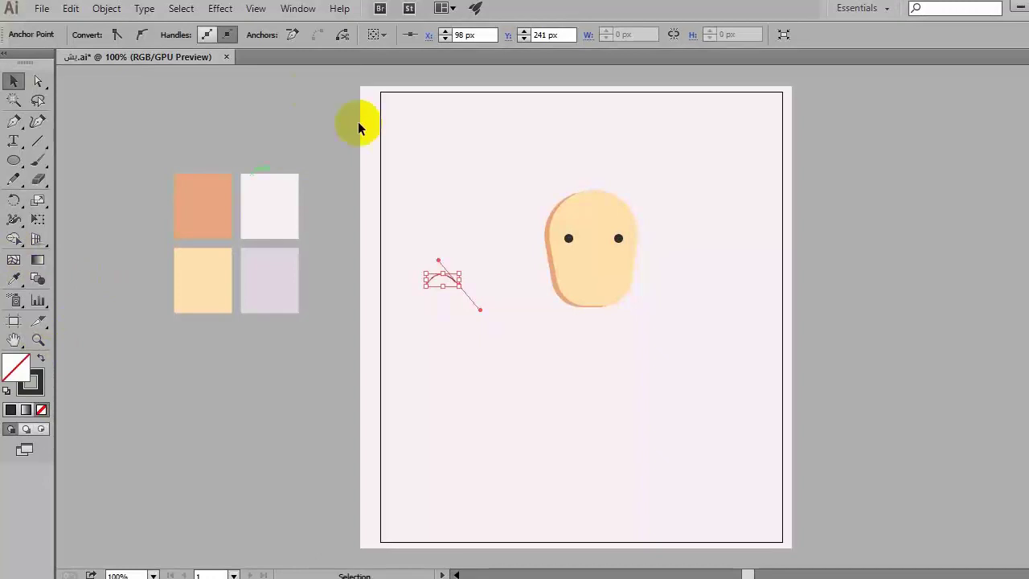
left_click(356, 242)
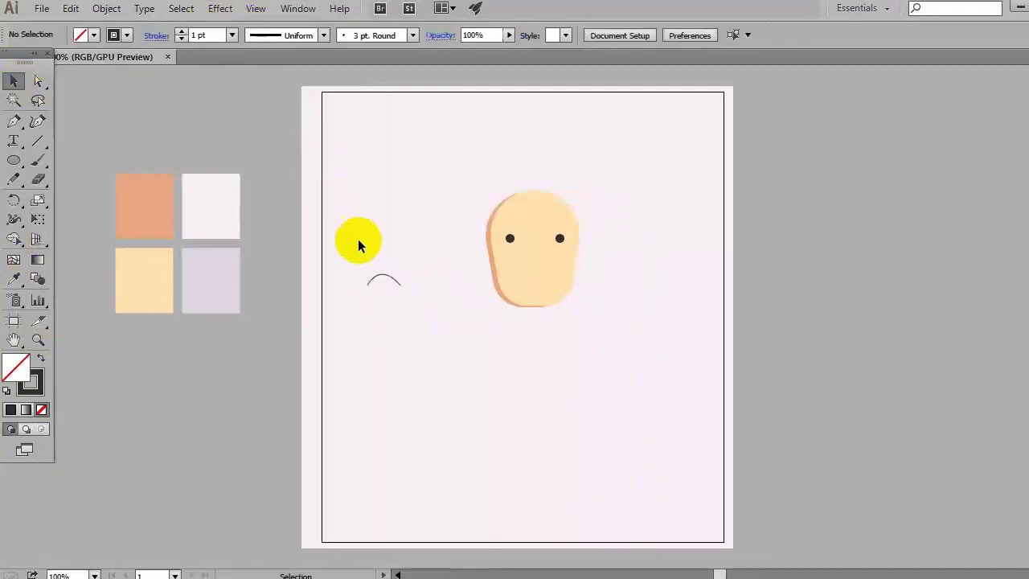
- Position the eyebrow above the left eye and copy it above the right eye
left_click(383, 278)
mouse_move(400, 279)
left_mouse_down()
mouse_move(525, 223)
mouse_move(560, 233)
left_mouse_up()
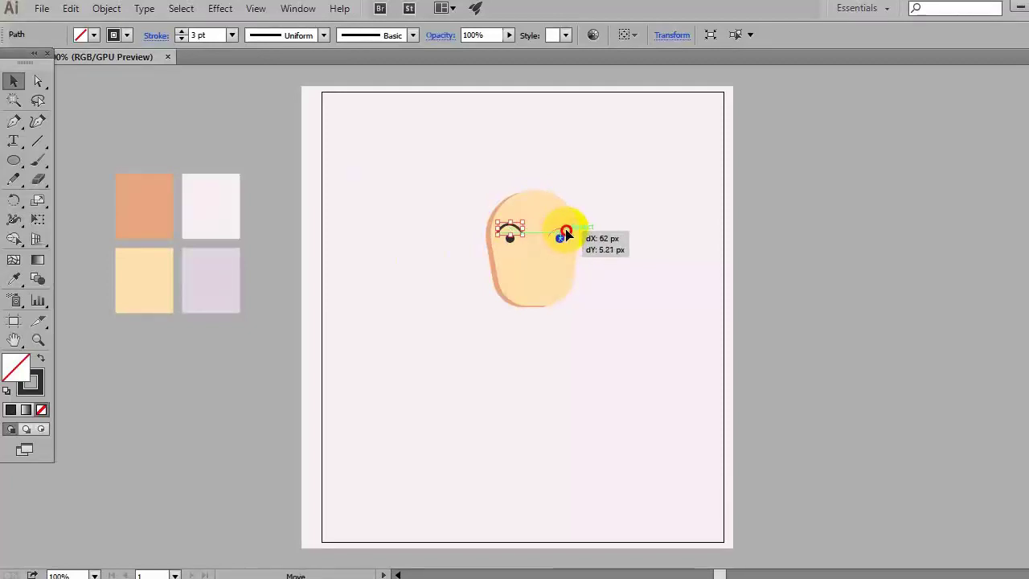
left_click_drag(564, 233, 564, 233)
left_click(543, 218)
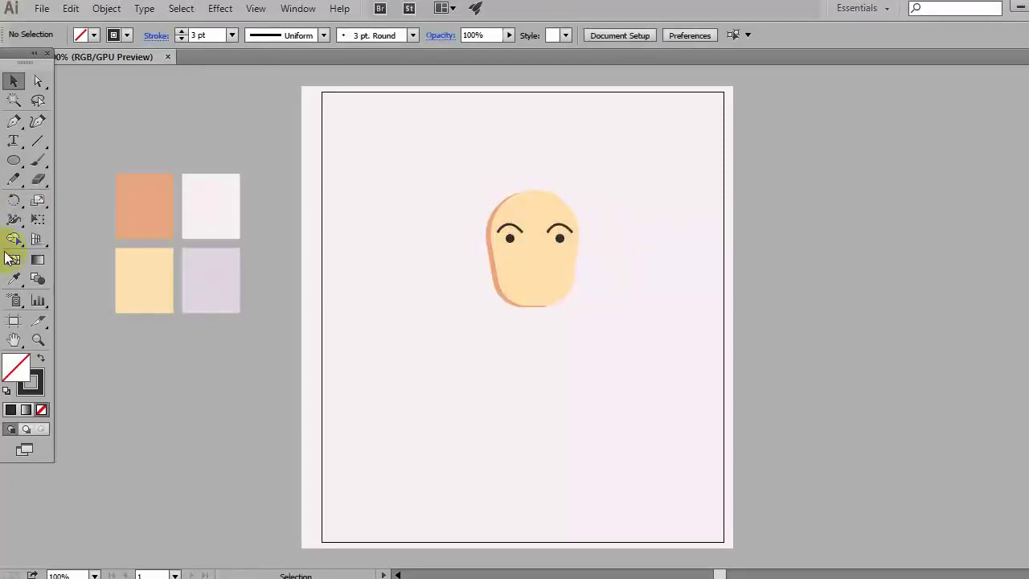
left_click(564, 232)
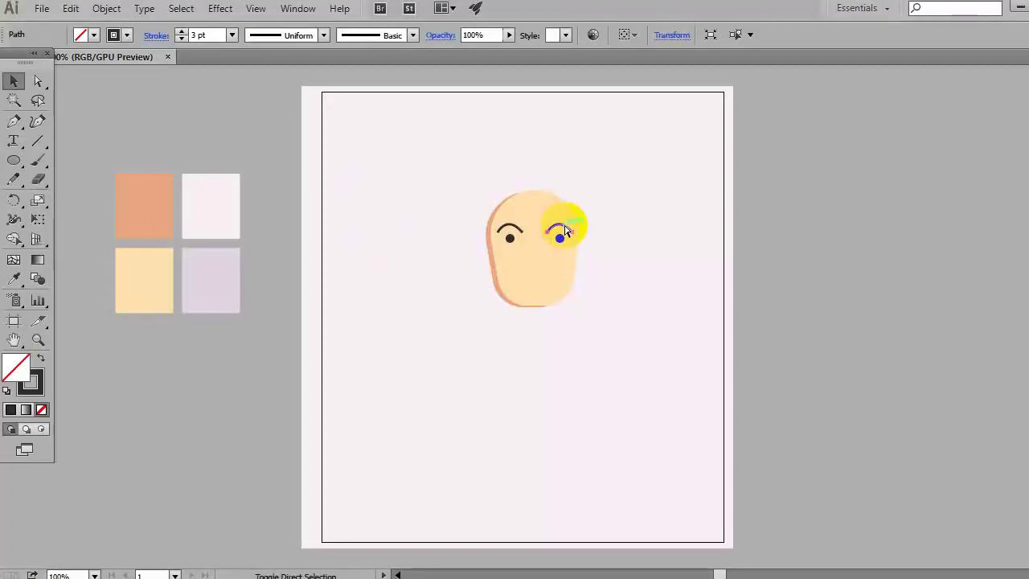
- Copy an eyebrow down as the mouth, colour its stroke salmon, and flip it into a smile
left_click_drag(565, 228, 548, 276)
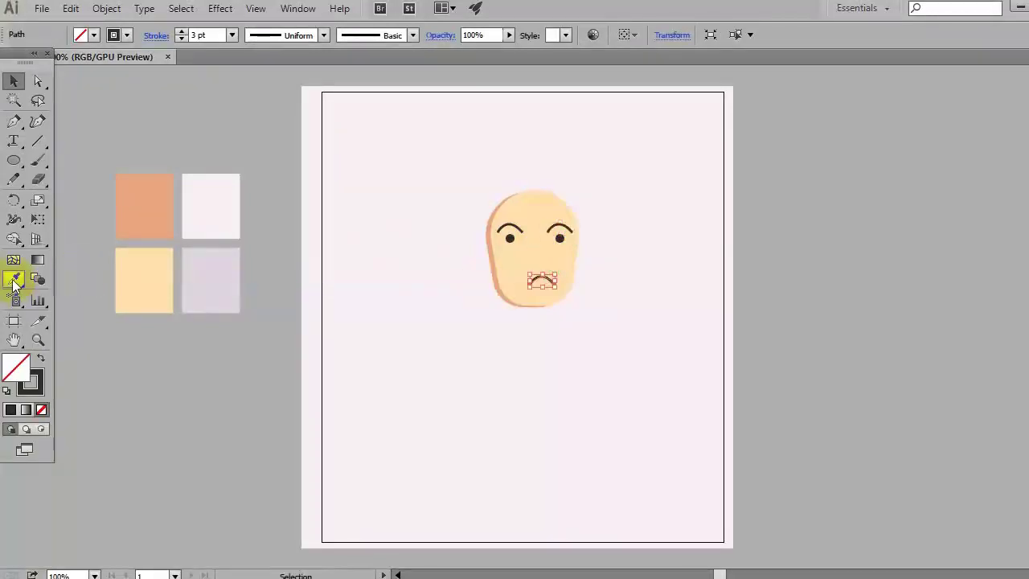
left_click(14, 283)
left_click(133, 221)
left_click(41, 357)
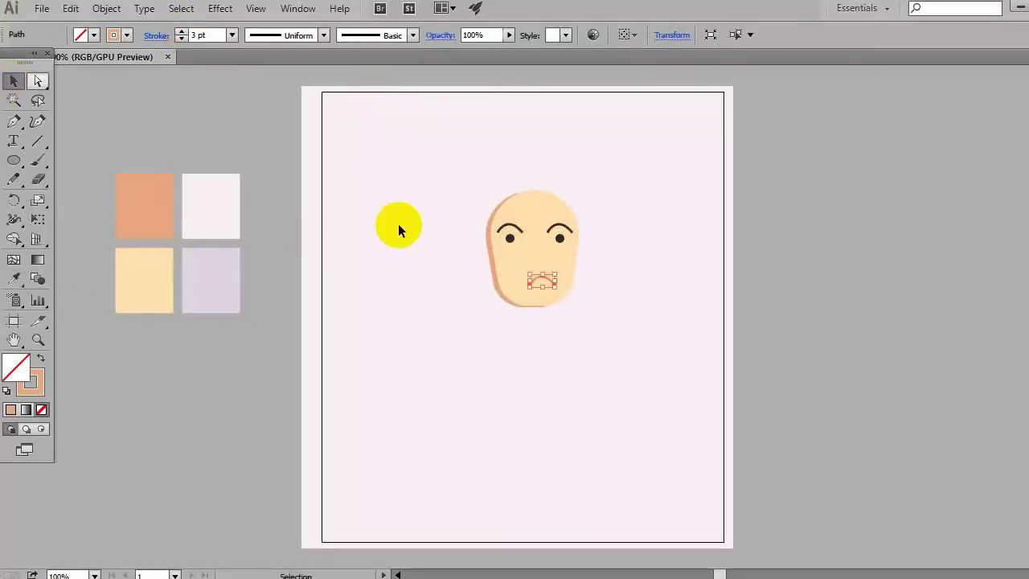
mouse_move(543, 276)
left_mouse_down()
mouse_move(522, 293)
mouse_move(546, 291)
left_mouse_up()
left_click(562, 310)
left_click(660, 185)
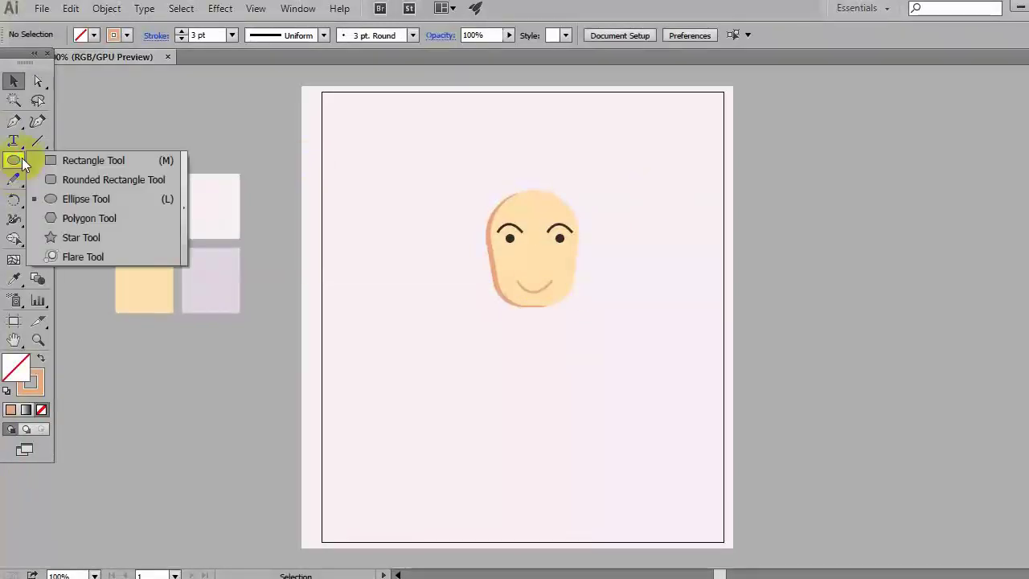
- Draw a tall body rectangle with a dark fill and no outline
left_click_drag(14, 160, 79, 163)
mouse_move(458, 316)
left_mouse_down()
mouse_move(510, 396)
mouse_move(536, 496)
left_mouse_up()
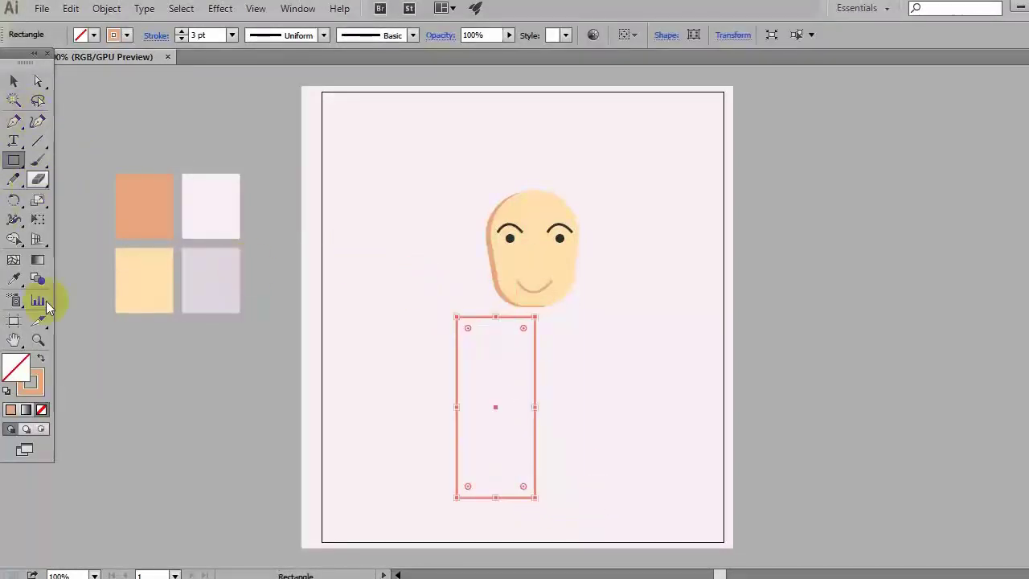
double_click(16, 369)
mouse_move(666, 406)
left_mouse_down()
mouse_move(583, 458)
mouse_move(590, 482)
left_mouse_up()
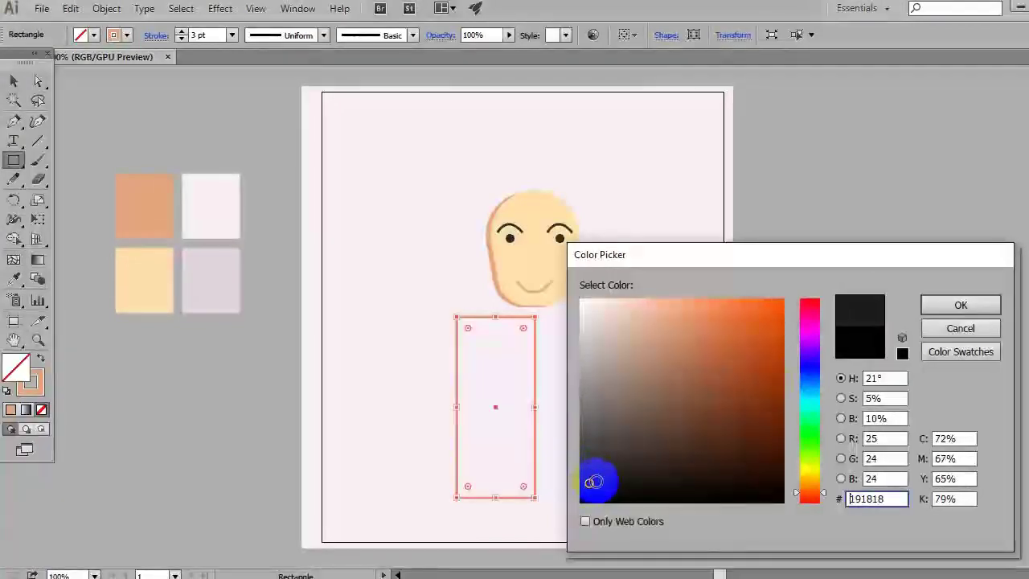
left_click(956, 302)
left_click(39, 361)
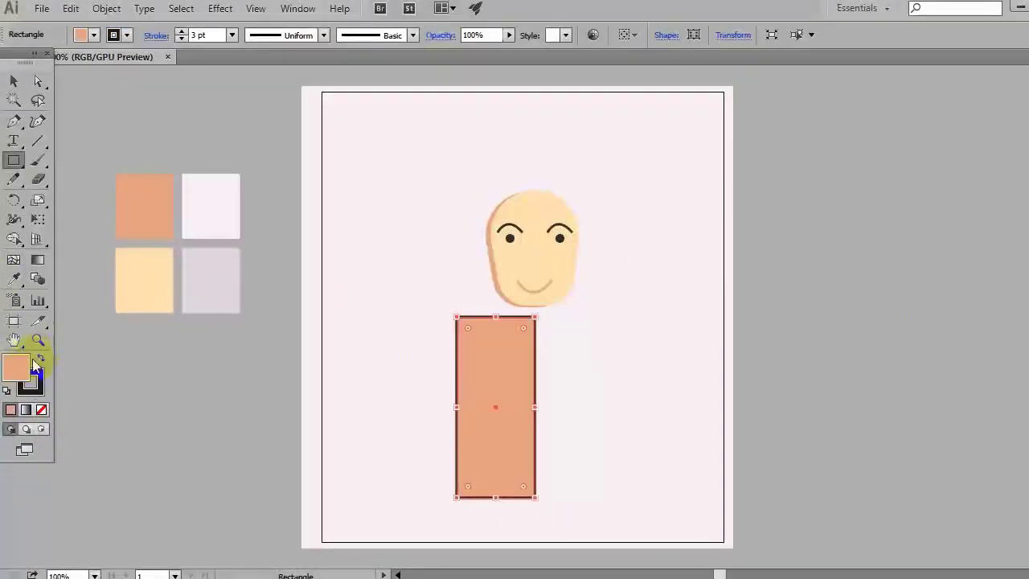
left_click(38, 362)
left_click(41, 409)
- Tuck the dark body up under the head and round its top two corners
left_click(14, 81)
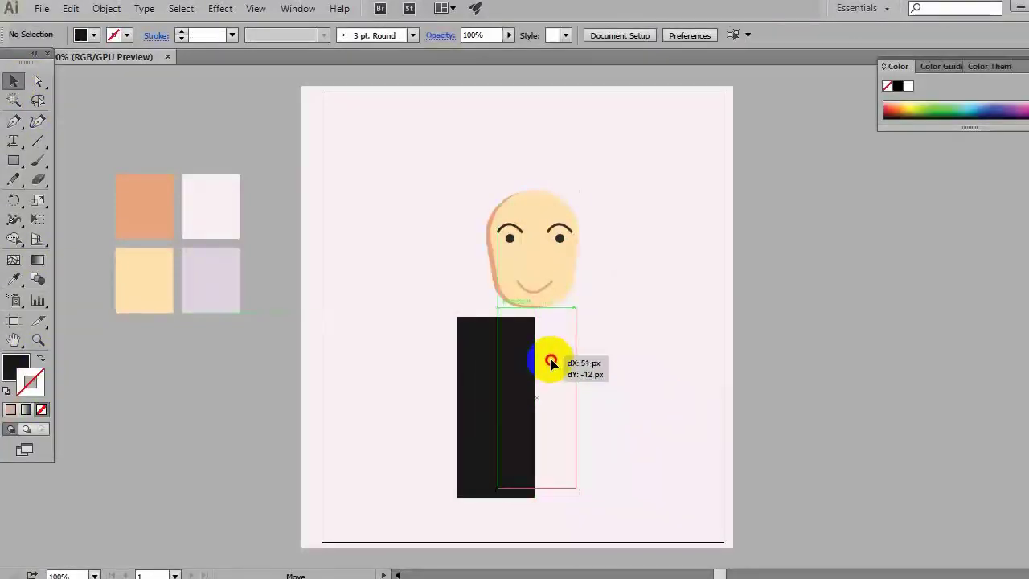
left_click_drag(519, 366, 557, 357)
left_click(507, 328)
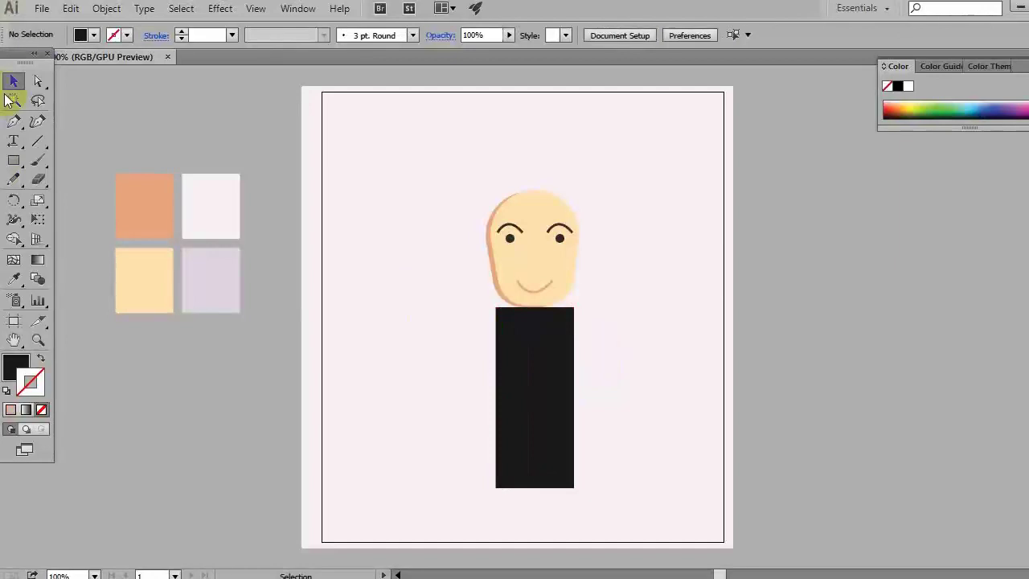
left_click(38, 80)
left_click(563, 314)
left_click(509, 314)
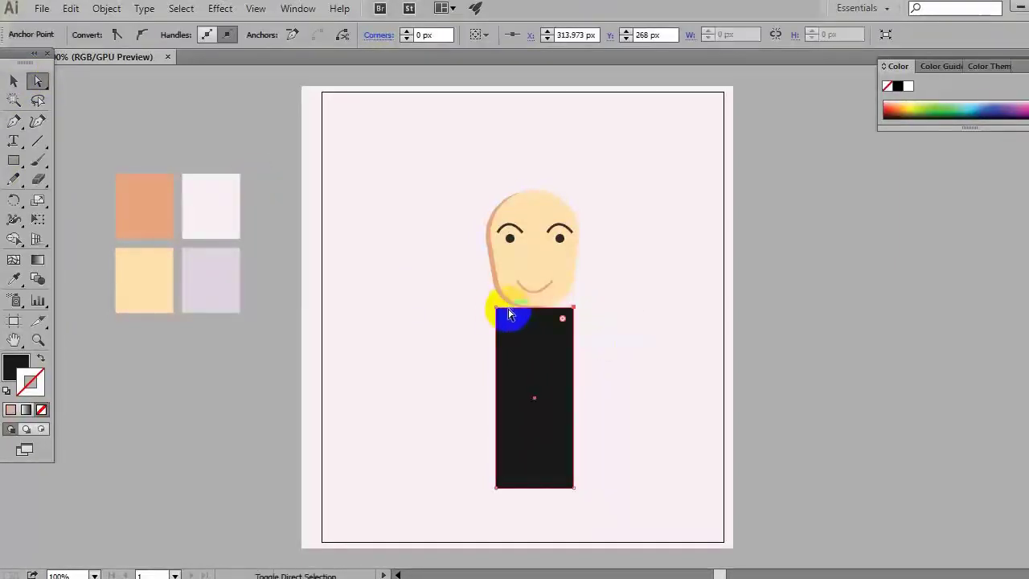
left_click(572, 313, "shift")
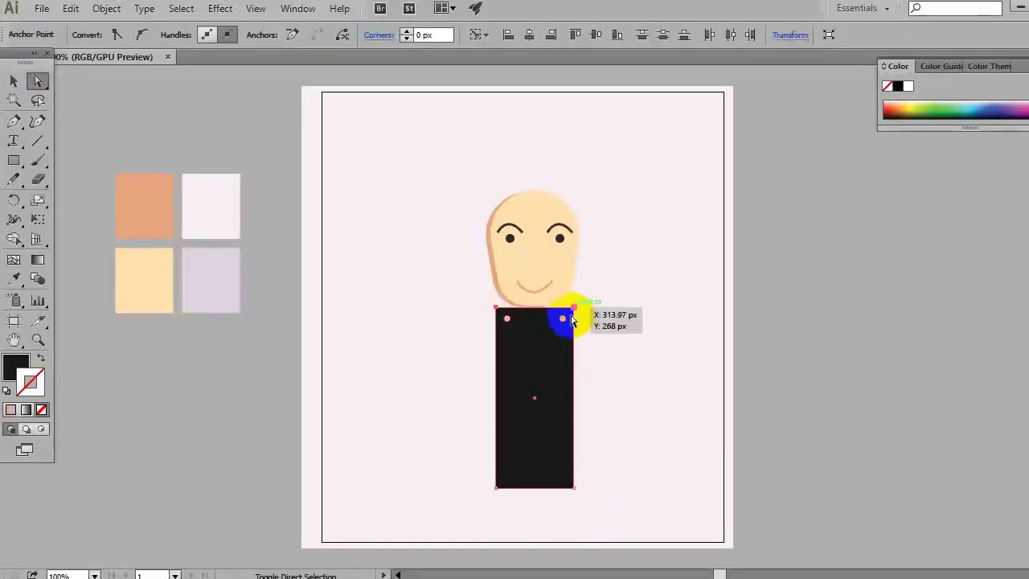
left_click_drag(572, 319, 562, 333)
- Round the body's bottom corners slightly, reducing the bottom-left rounding
left_click(584, 485)
mouse_move(585, 485)
left_mouse_down()
mouse_move(493, 492)
mouse_move(511, 481)
left_mouse_up()
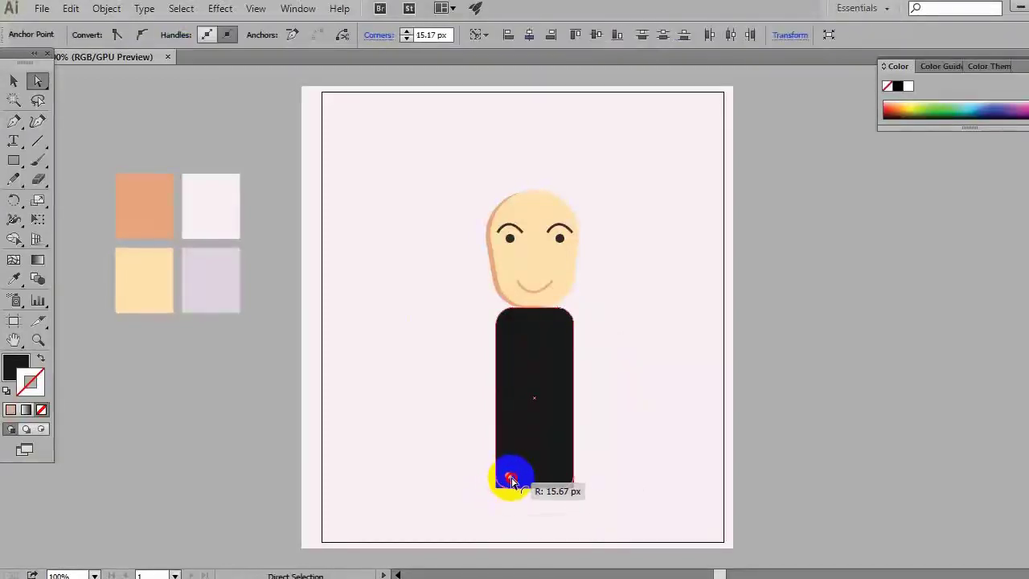
left_click(602, 478)
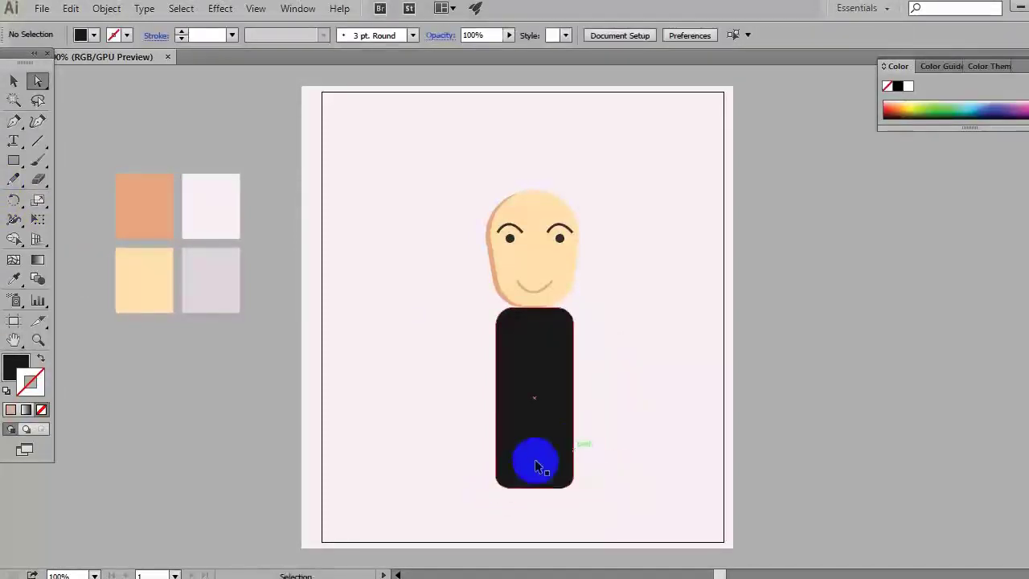
left_click(508, 479)
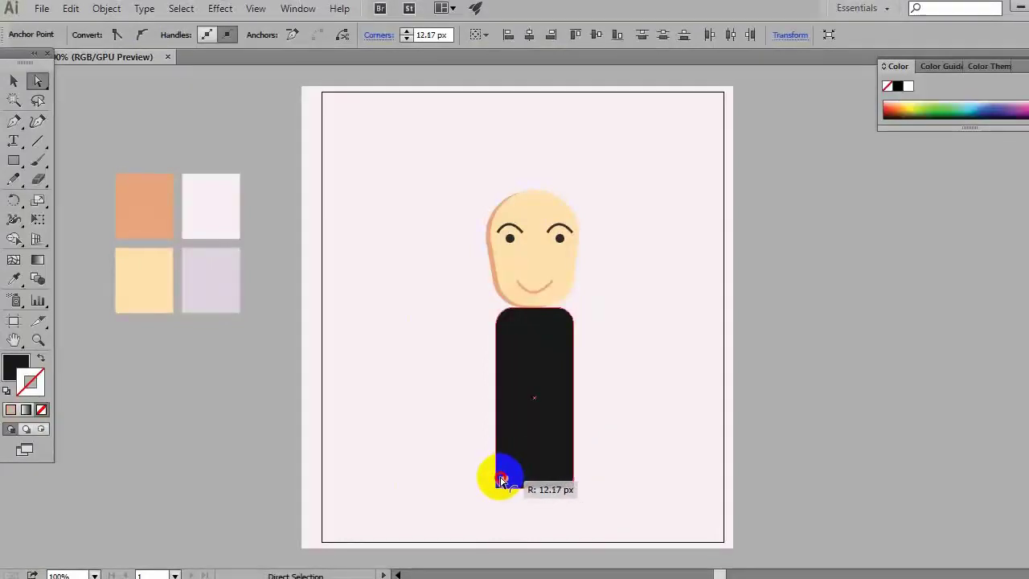
left_click_drag(502, 480, 498, 484)
left_click(523, 519)
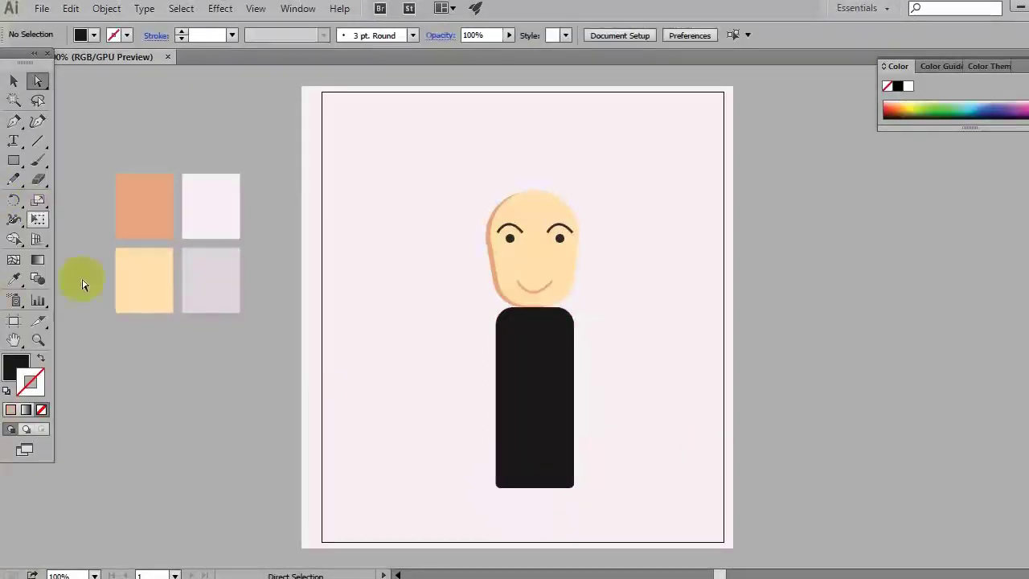
- Draw a small ellipse and a small rectangle and align them together
left_click(12, 160)
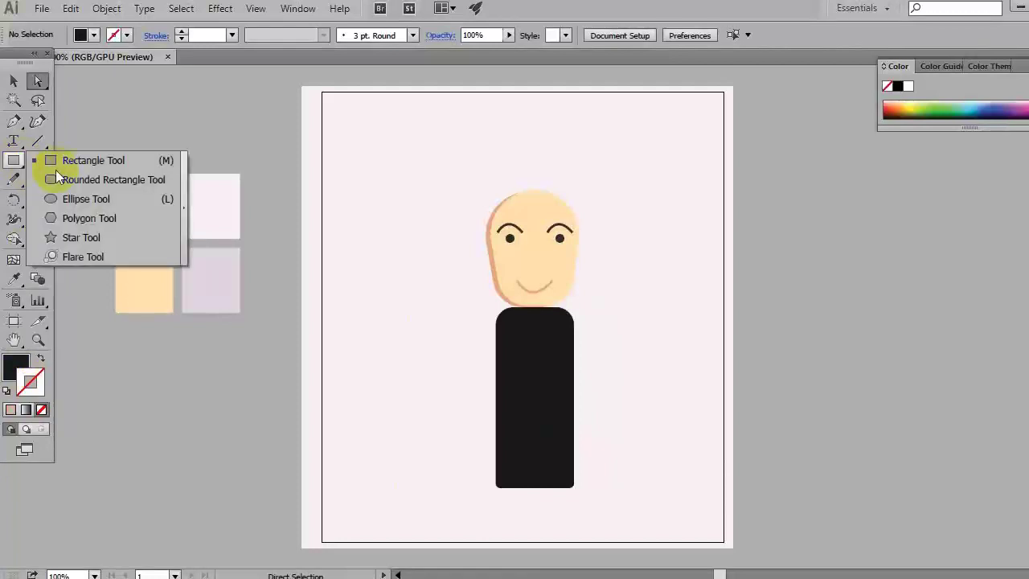
left_click(60, 199)
mouse_move(464, 439)
left_mouse_down()
mouse_move(427, 456)
mouse_move(465, 441)
left_mouse_up()
left_click(13, 160)
left_click(60, 158)
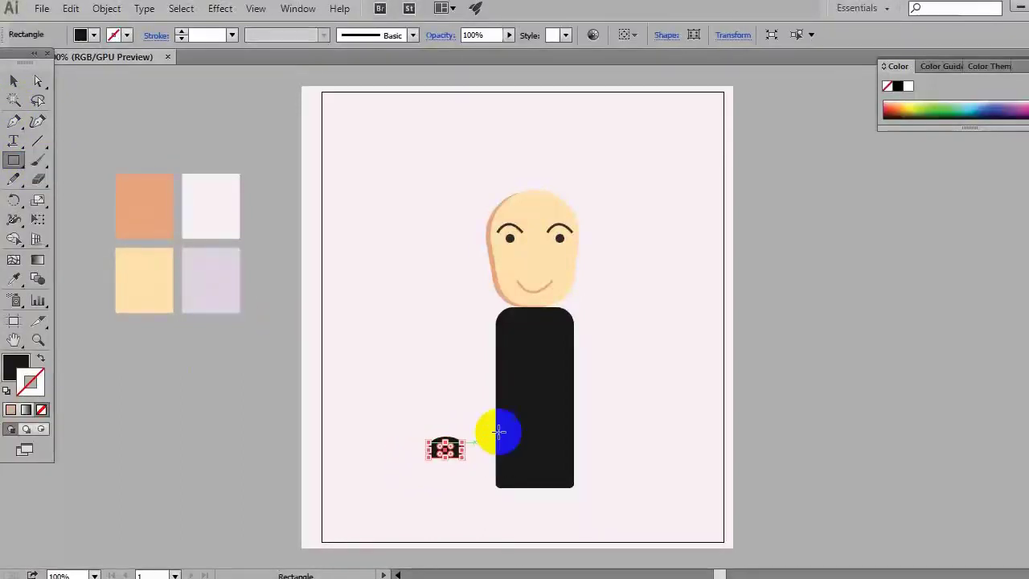
left_click(13, 80)
left_click(447, 471, "shift")
left_click(697, 39)
- Flatten the ellipse and nudge it into place to form the foot shape
left_click(446, 451)
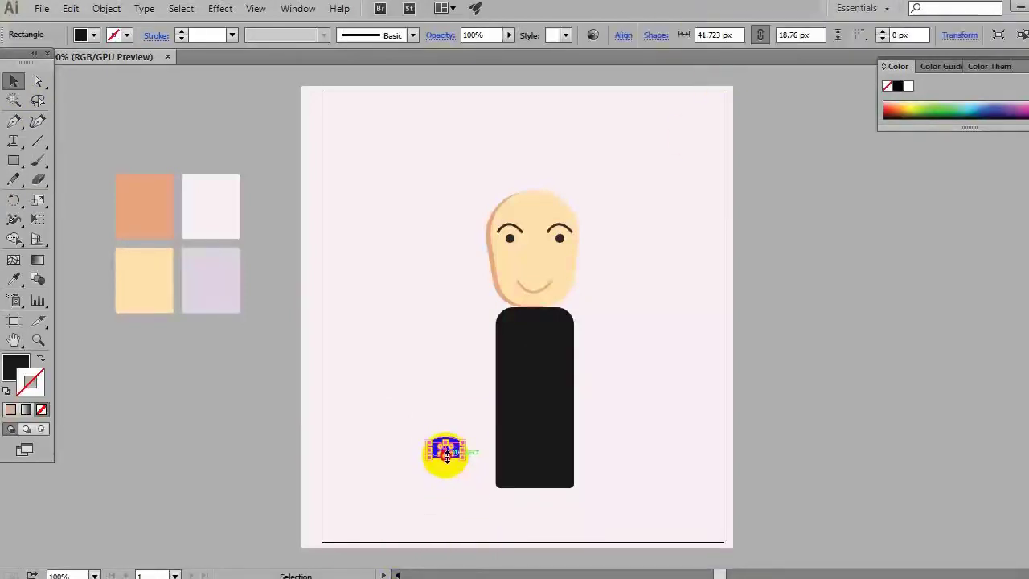
left_click(443, 461)
left_click_drag(445, 458, 447, 440)
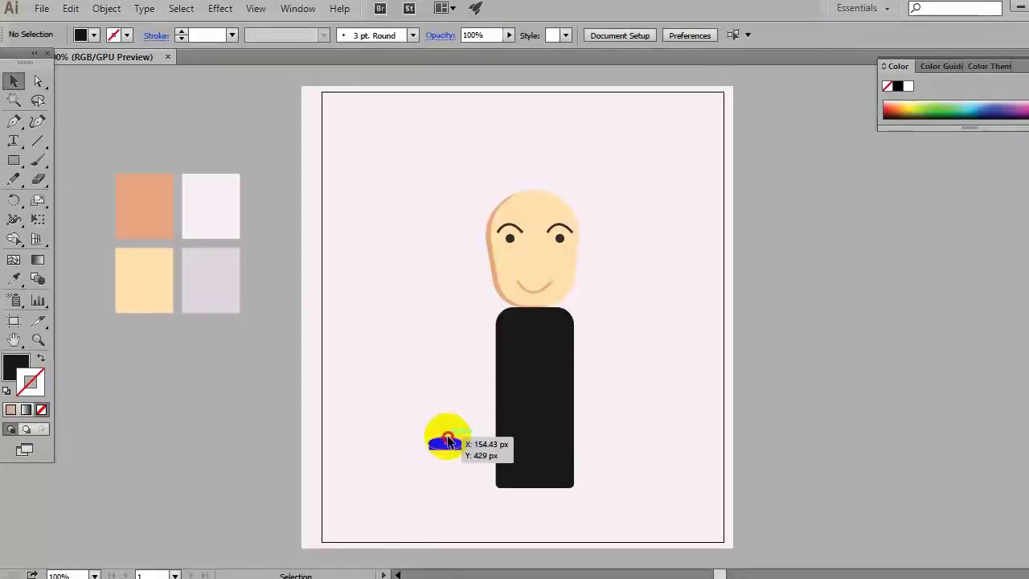
left_click(408, 483)
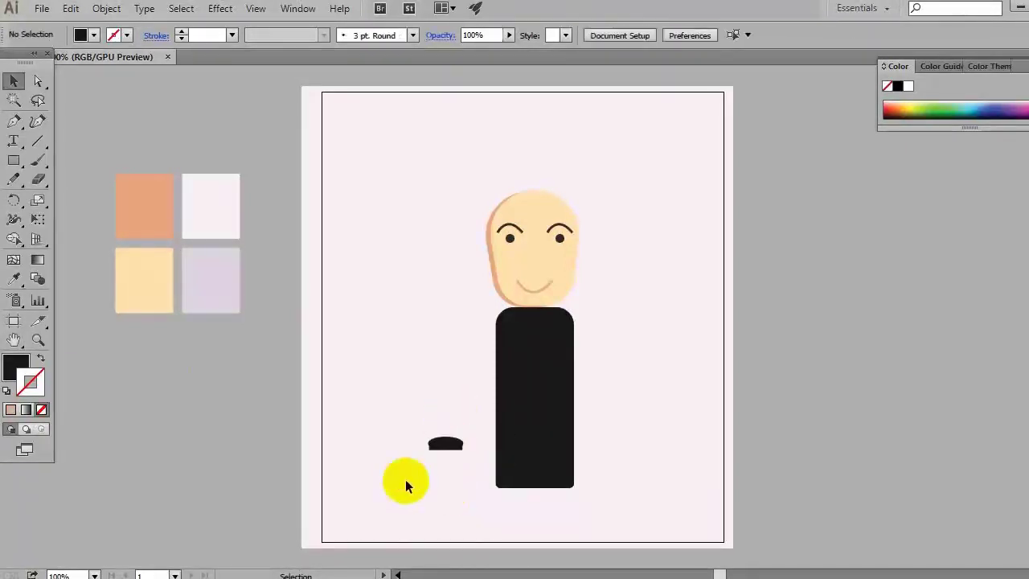
left_click(456, 442)
left_click_drag(466, 434, 451, 442)
left_click(452, 460)
left_click(453, 438)
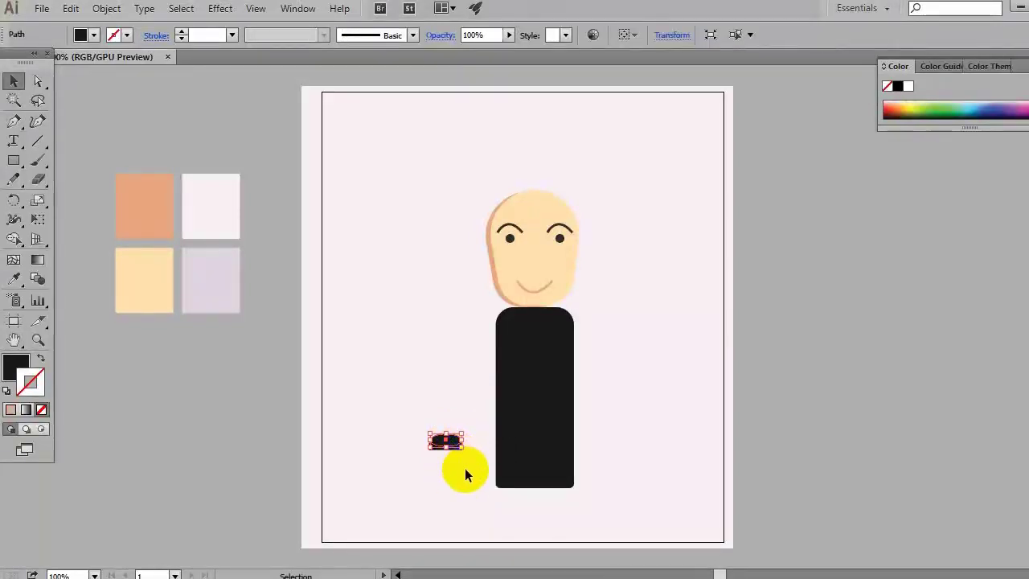
left_click(465, 468)
left_click(447, 444)
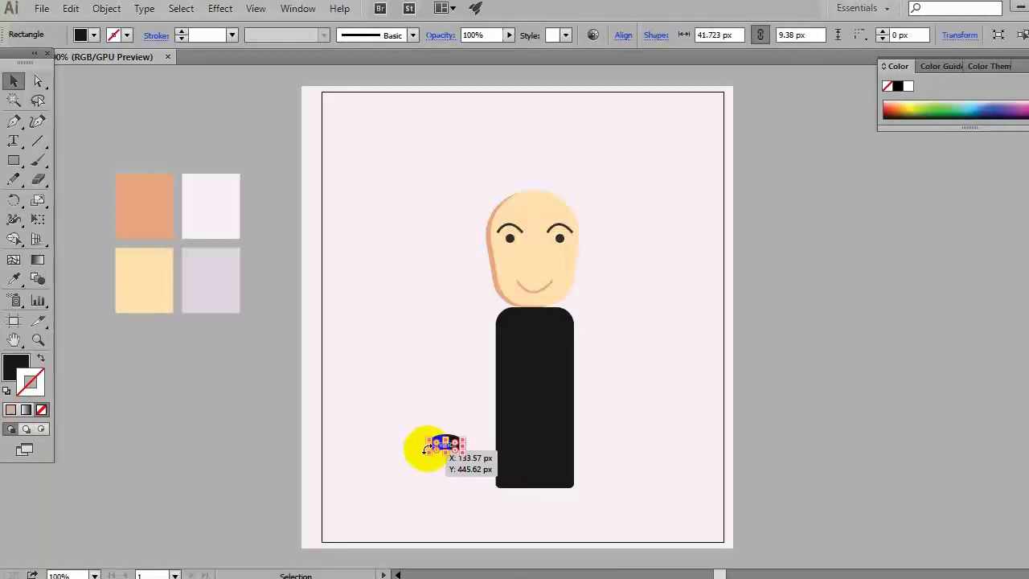
- Move the finished foot to the bottom edge of the robe
left_click(446, 464)
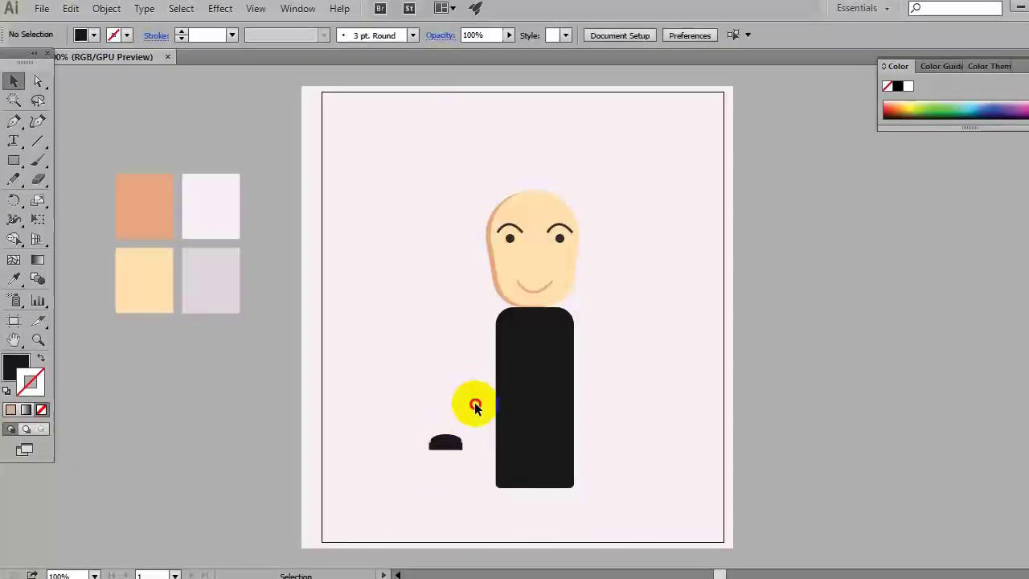
left_click_drag(454, 448, 527, 500)
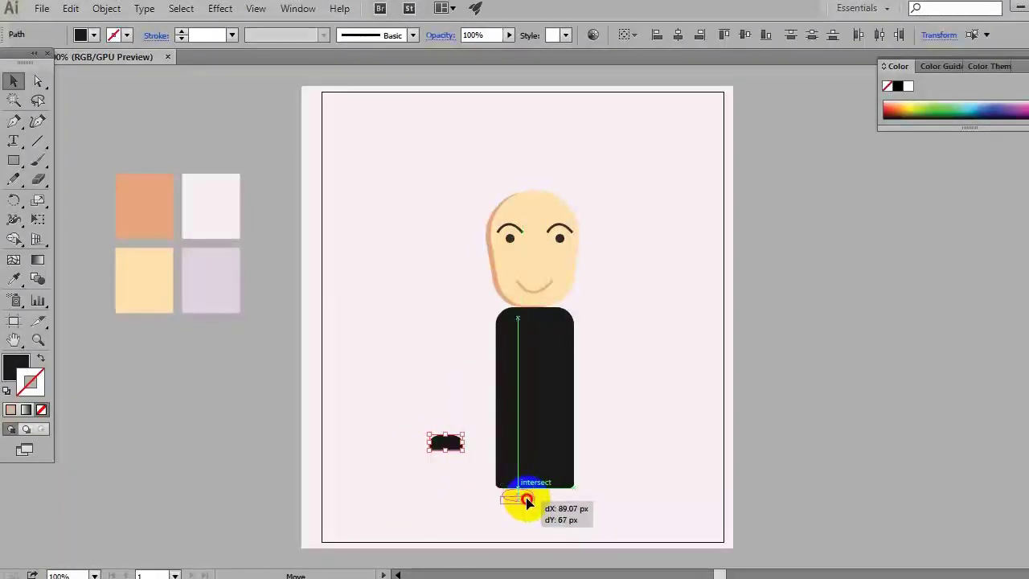
left_click_drag(527, 499, 527, 494)
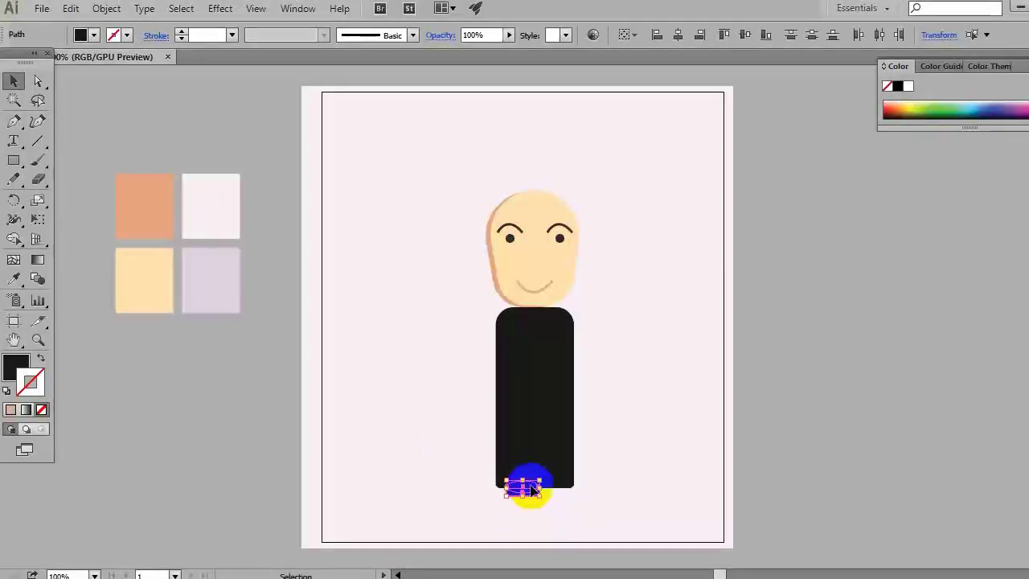
left_click(526, 496)
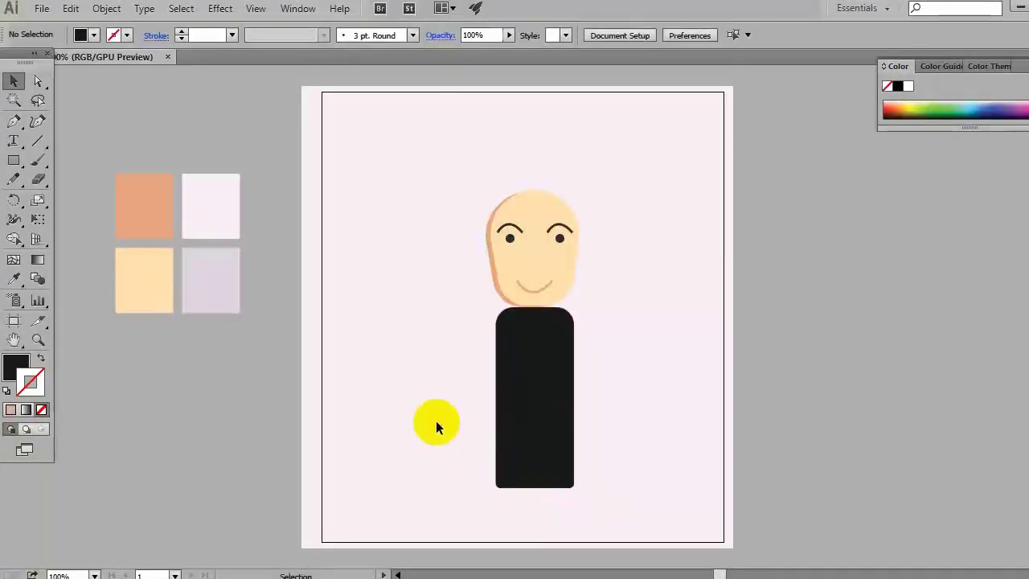
- Draw a thin grey arm rectangle left of the body and tilt it toward the body
left_click(552, 362)
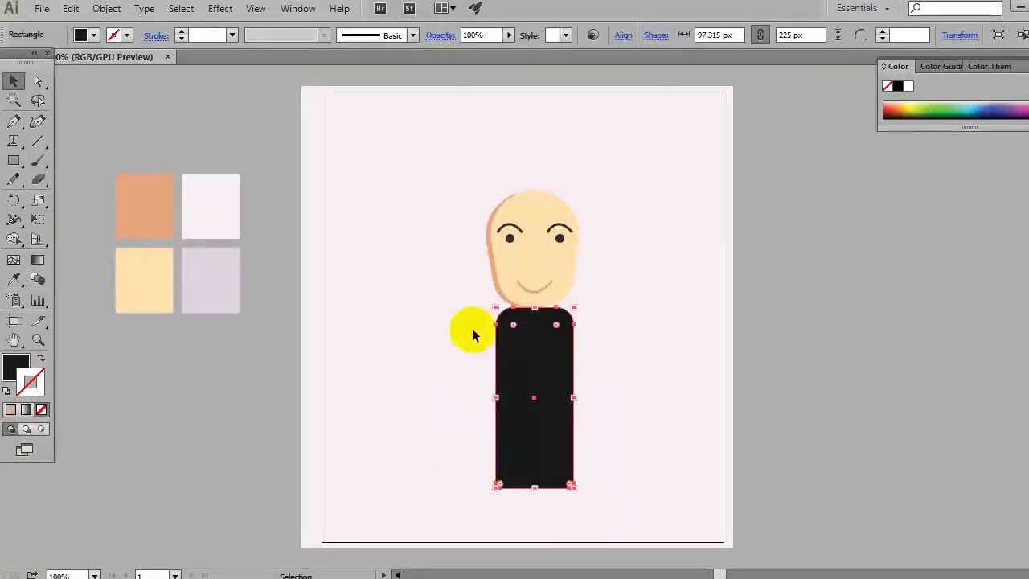
left_click(20, 160)
left_click_drag(445, 318, 422, 428)
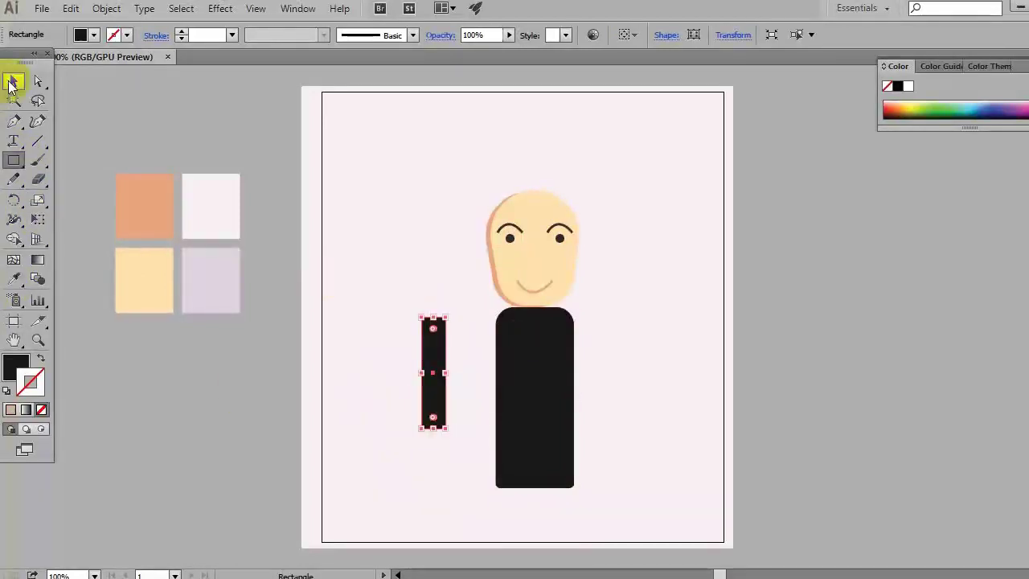
left_click(12, 82)
double_click(16, 366)
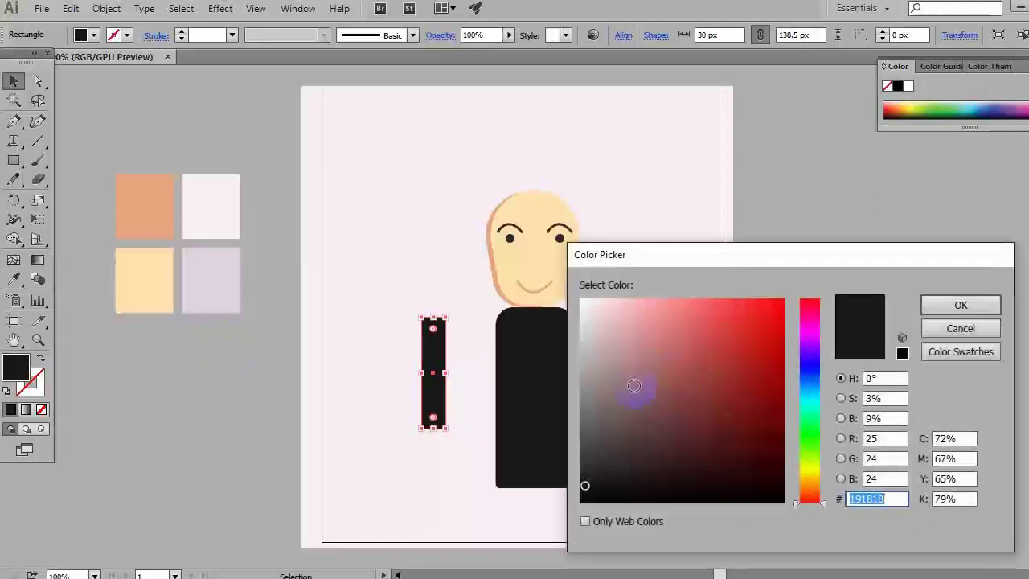
left_click(588, 464)
left_click(960, 304)
left_click(459, 345)
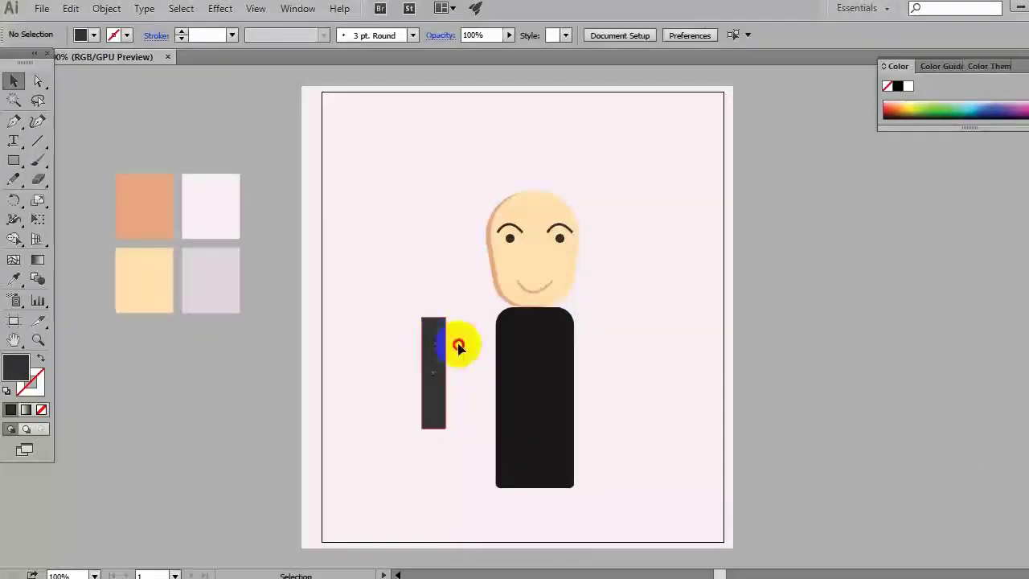
left_click_drag(438, 345, 475, 354)
mouse_move(487, 318)
left_mouse_down()
mouse_move(491, 345)
mouse_move(515, 339)
left_mouse_up()
- Bring the body in front of the arm with Cut and Paste in Front, then rotate the arm slightly
left_click(521, 433)
key("ctrl+x")
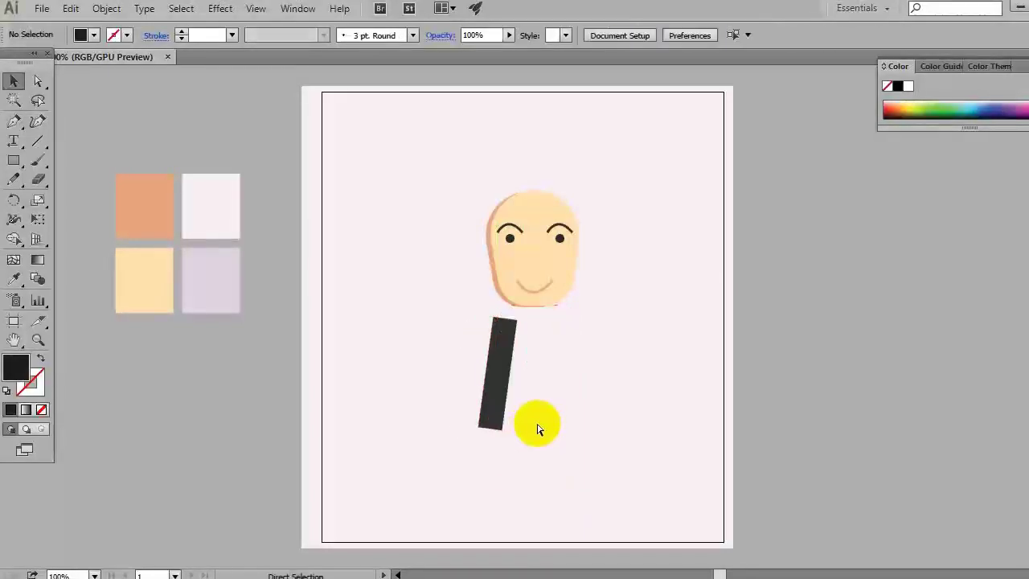
key("ctrl+f")
left_click(488, 392)
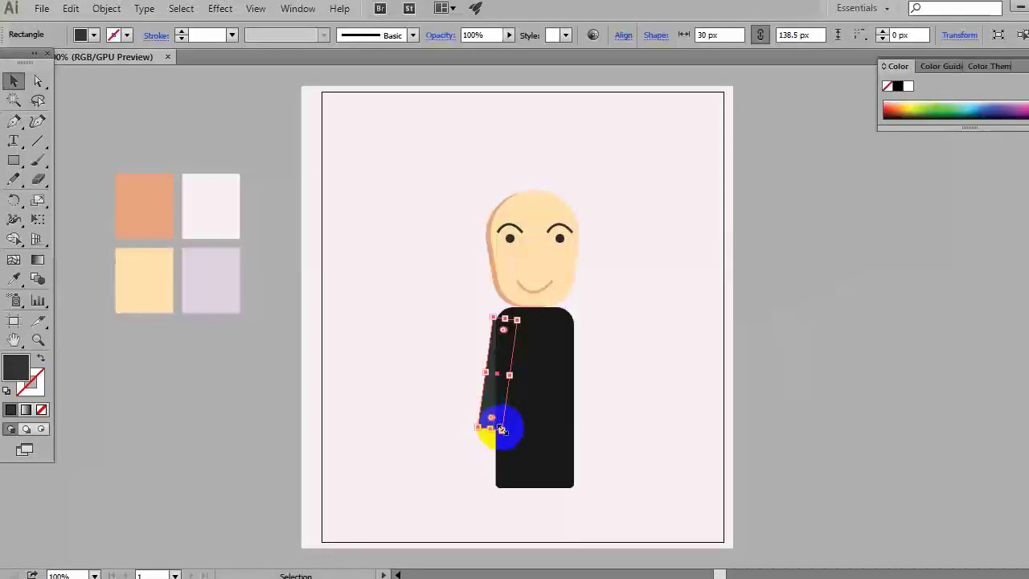
left_click_drag(506, 432, 497, 431)
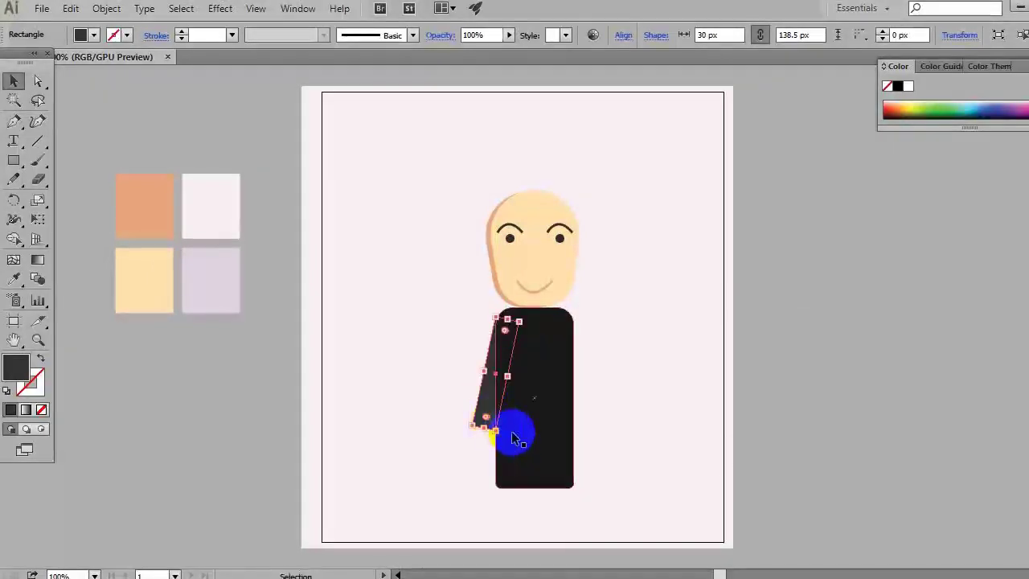
left_click(457, 432)
left_click(496, 426)
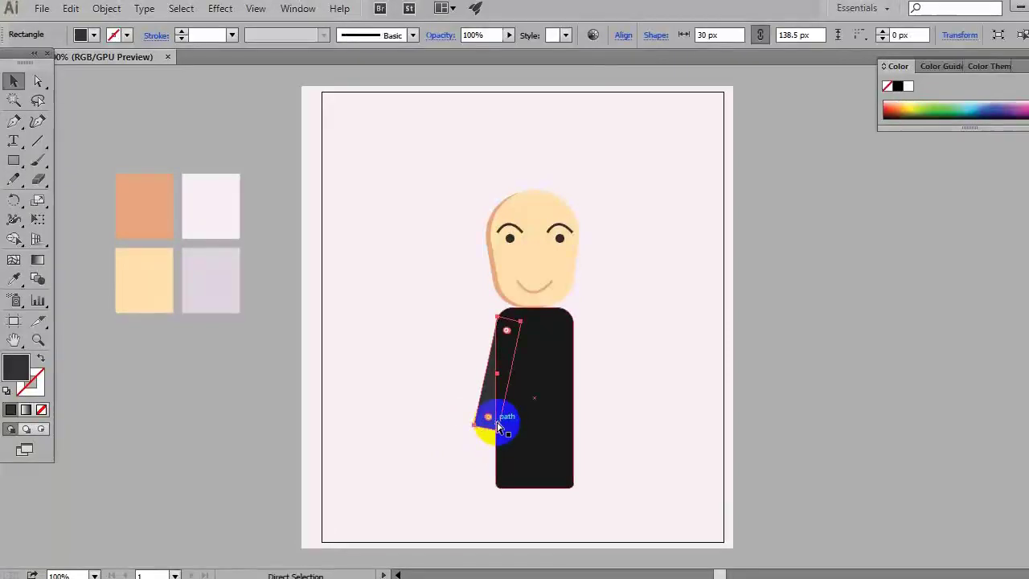
- Alt-drag an arm copy rightward, reflect it on X via Transform Each, and position it
left_click_drag(498, 430, 570, 387)
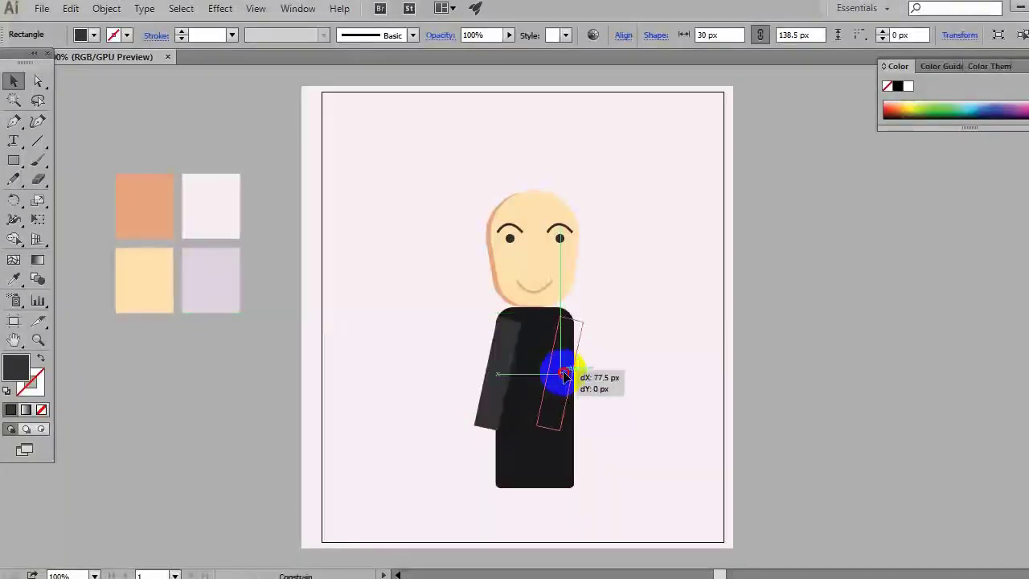
right_click(570, 388)
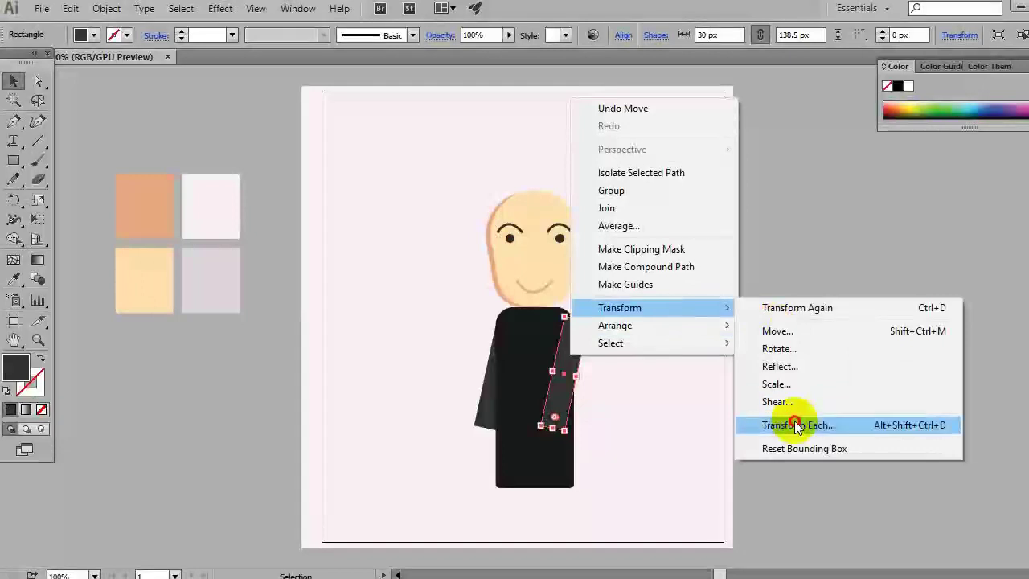
left_click(792, 424)
left_click(847, 341)
left_click(656, 482)
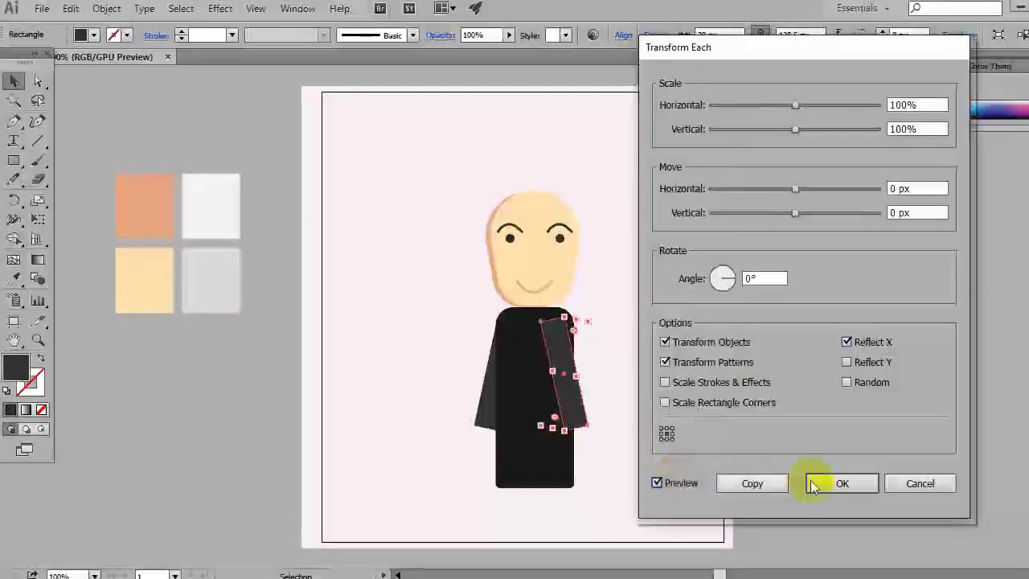
left_click(841, 482)
left_click_drag(538, 349, 576, 374)
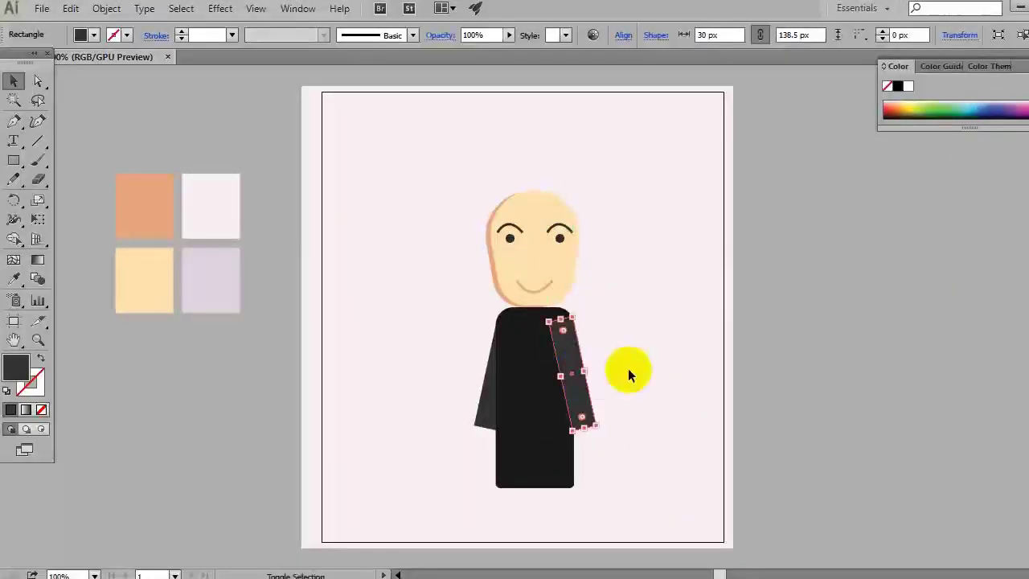
left_click(627, 369)
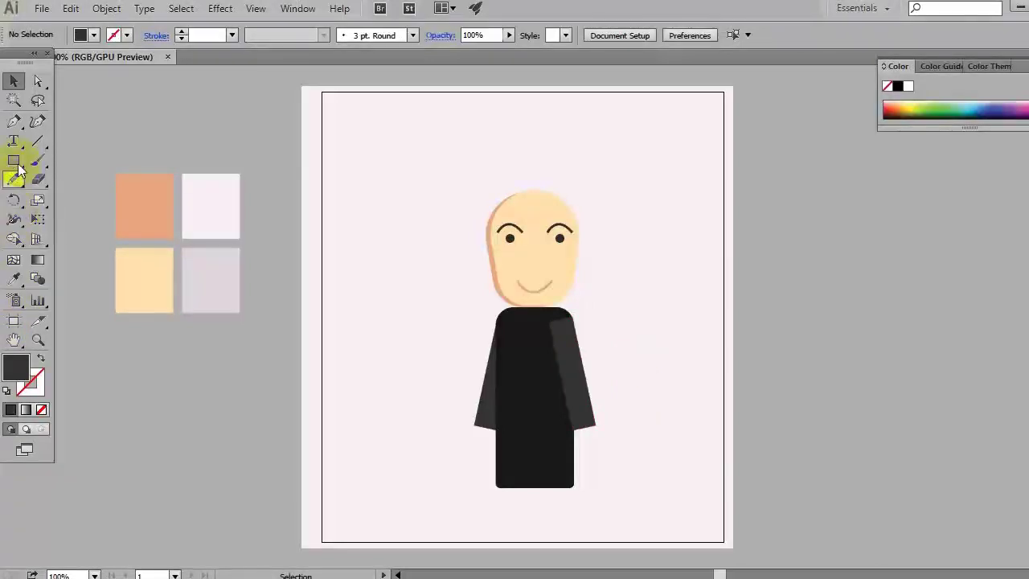
- Draw a small peach oval hand at the left arm's end
left_click_drag(18, 164, 57, 198)
left_click_drag(485, 419, 505, 437)
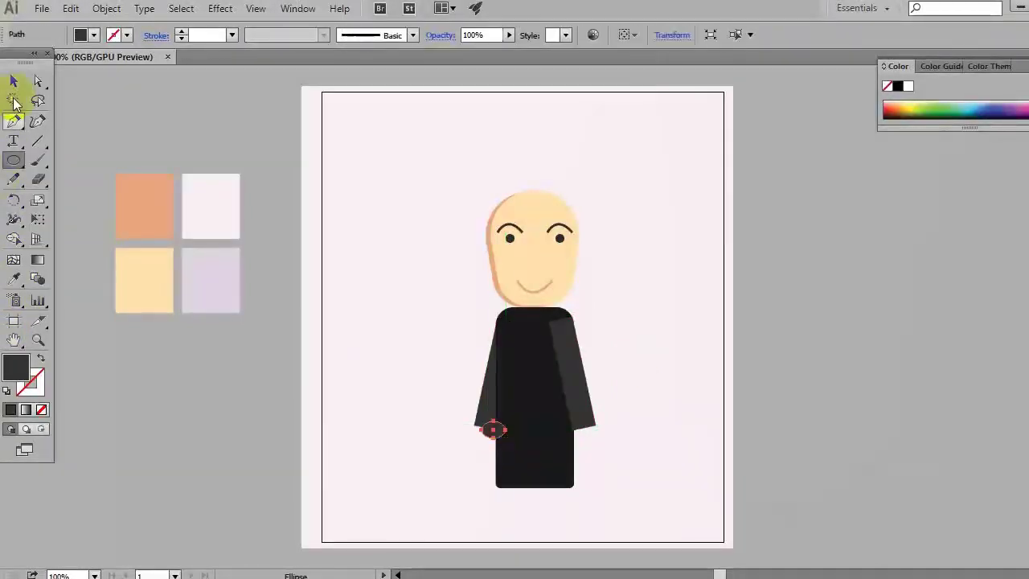
left_click(14, 81)
left_click(13, 278)
left_click(170, 275)
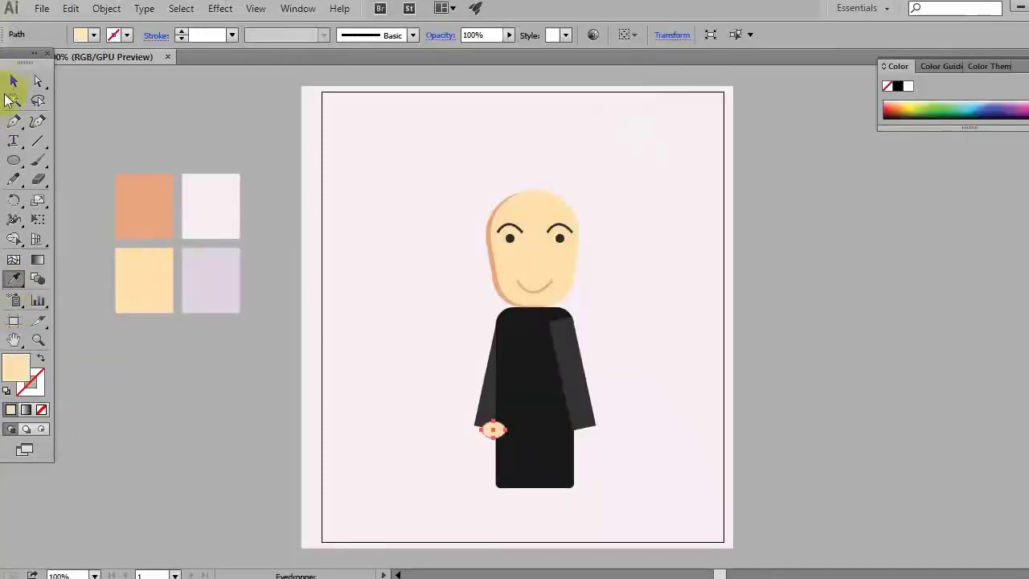
- Copy the hand to the right arm's end and bring the robe body to the front
left_click_drag(500, 428, 485, 429)
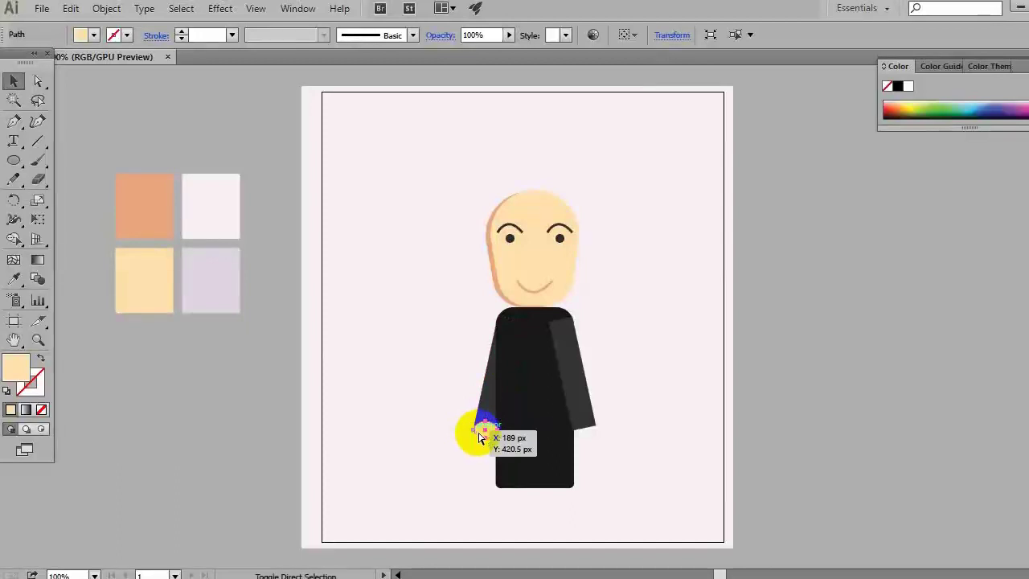
left_click_drag(479, 437, 584, 427)
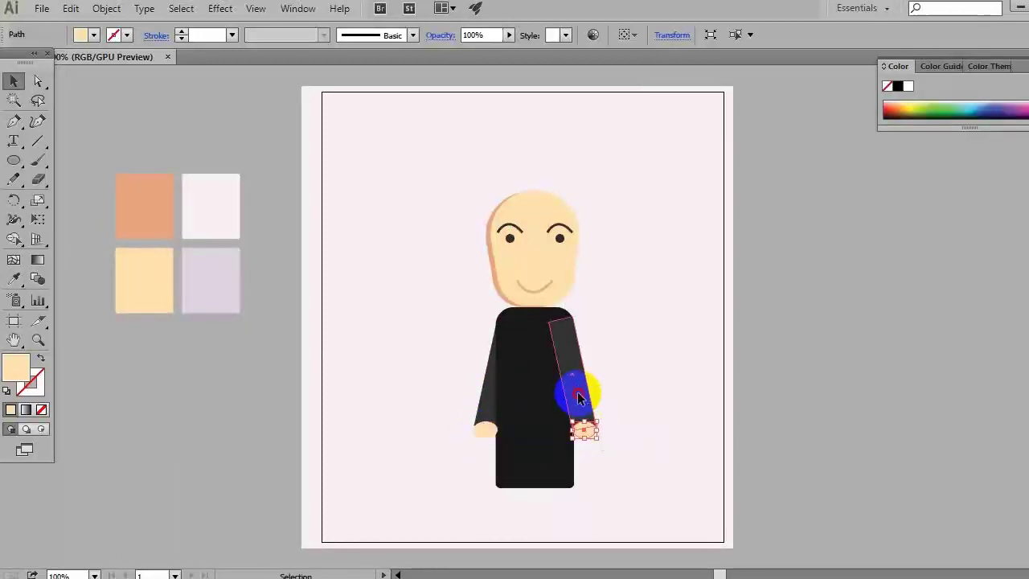
left_click(533, 403)
key("ctrl+shift+bracketright")
left_click(643, 417)
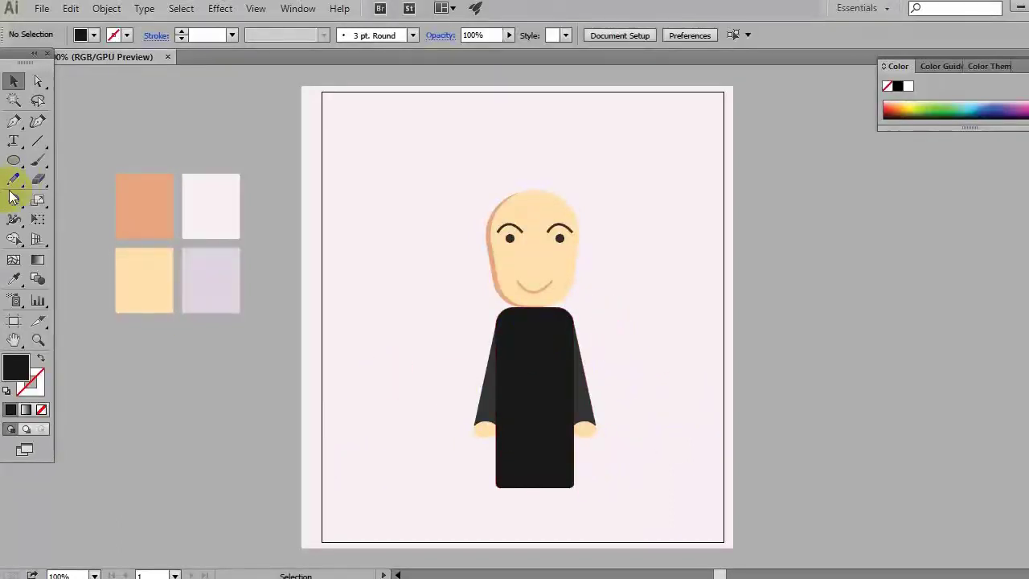
- Draw a rectangle over the head and round its top corners into a dome
left_click_drag(14, 159, 48, 155)
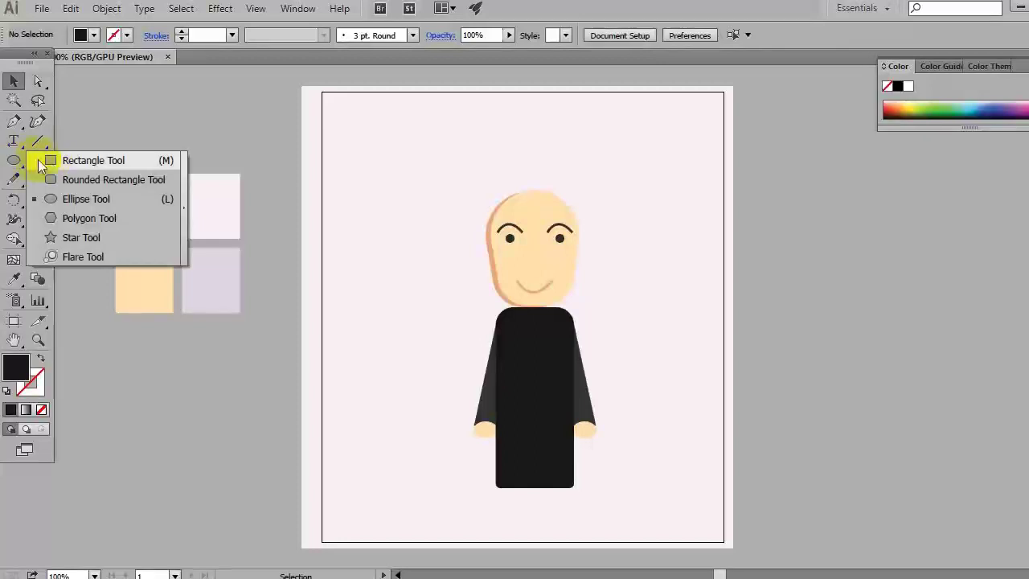
left_click_drag(485, 185, 585, 316)
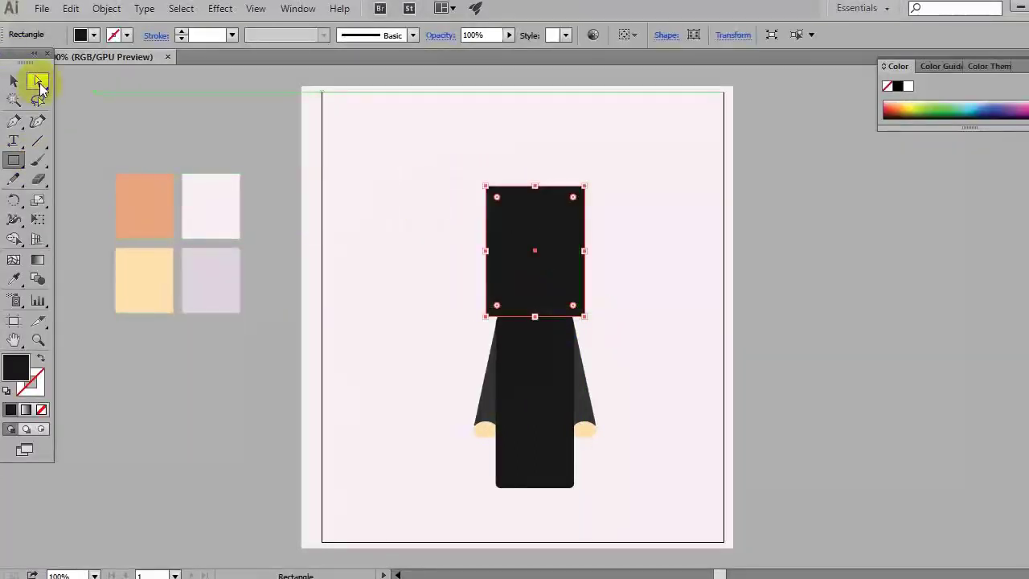
left_click(38, 80)
left_click(573, 199)
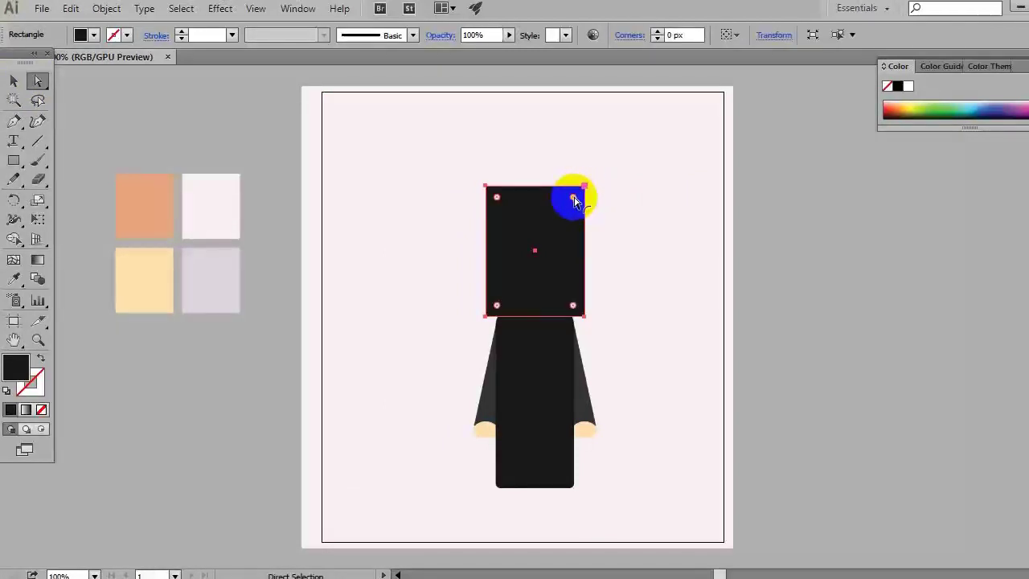
left_click_drag(574, 200, 608, 191)
key("ctrl+z")
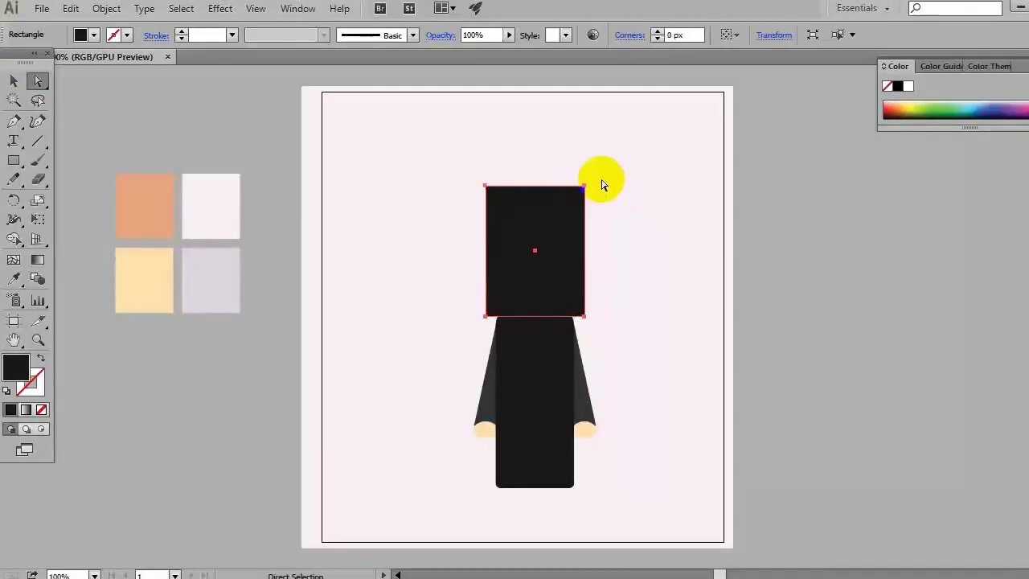
left_click(573, 201)
mouse_move(572, 200)
left_mouse_down()
mouse_move(529, 237)
mouse_move(416, 252)
left_mouse_up()
- Place the black dome behind the face so it frames it as a hijab
left_click(395, 195)
left_click(13, 80)
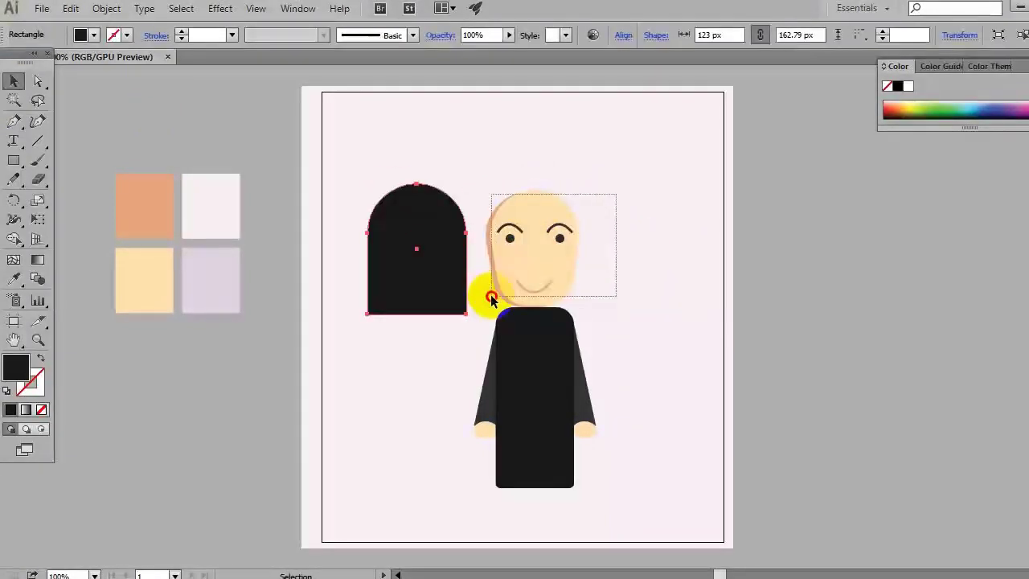
left_click(493, 295)
left_click(493, 296)
left_click(532, 257)
left_click(634, 265)
mouse_move(412, 257)
left_mouse_down()
mouse_move(543, 263)
mouse_move(531, 251)
left_mouse_up()
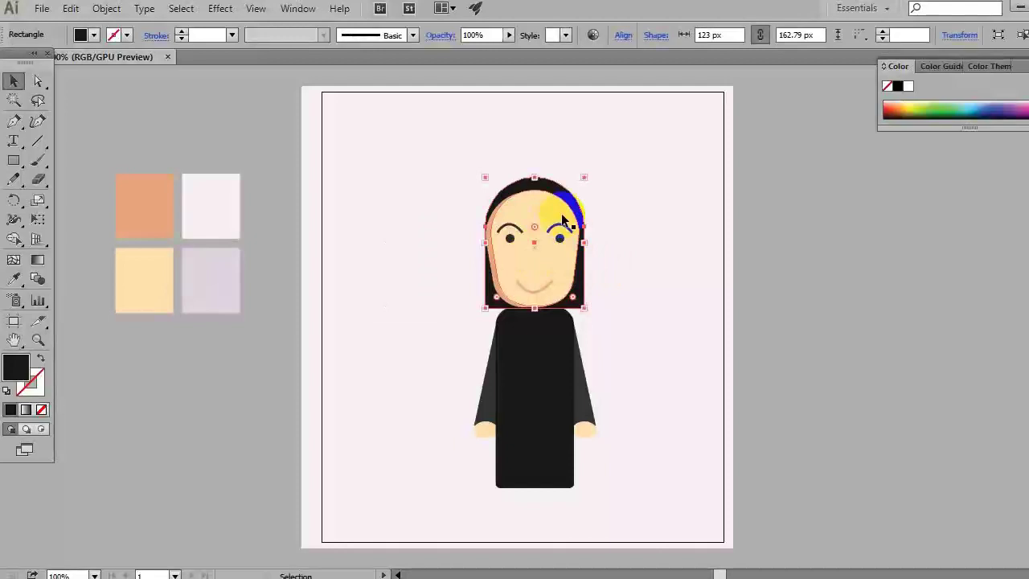
mouse_move(552, 193)
left_mouse_down()
mouse_move(574, 196)
mouse_move(565, 193)
mouse_move(583, 173)
left_mouse_up()
key("ctrl+z")
key("ctrl+shift+a")
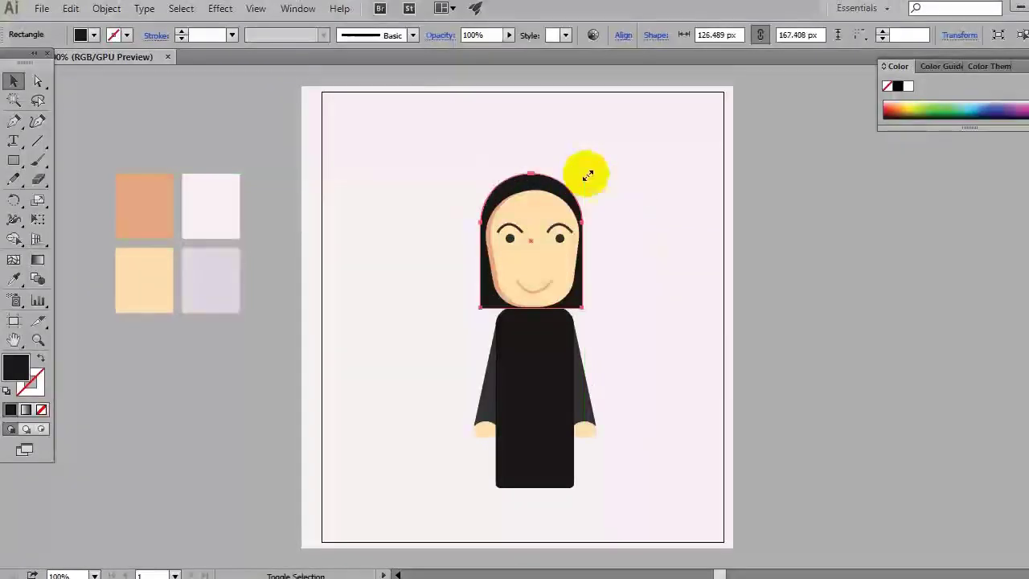
- Stretch the hijab's bottom edge down to meet the robe
left_click_drag(536, 310, 536, 322)
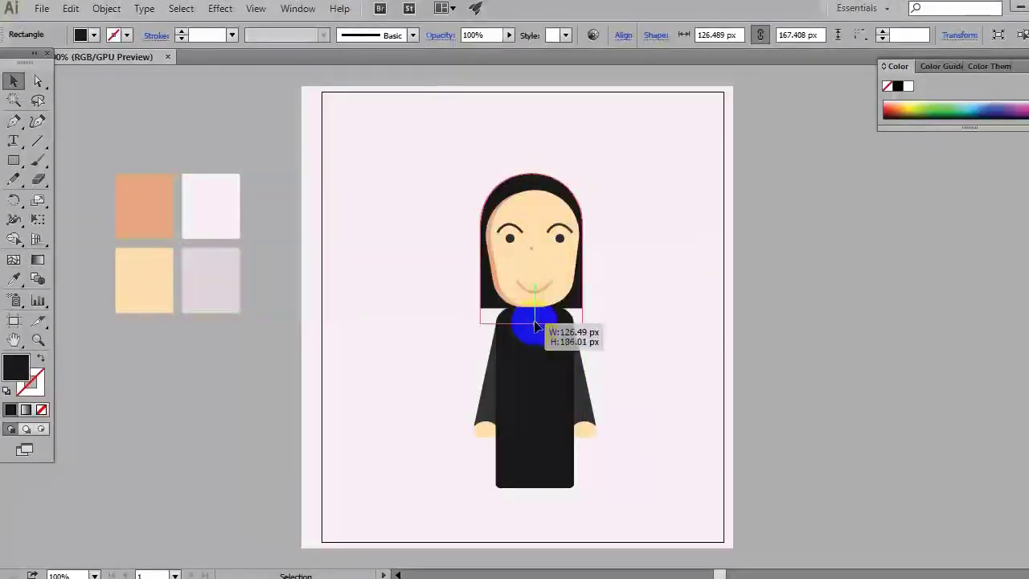
left_click(603, 328)
left_click(9, 371)
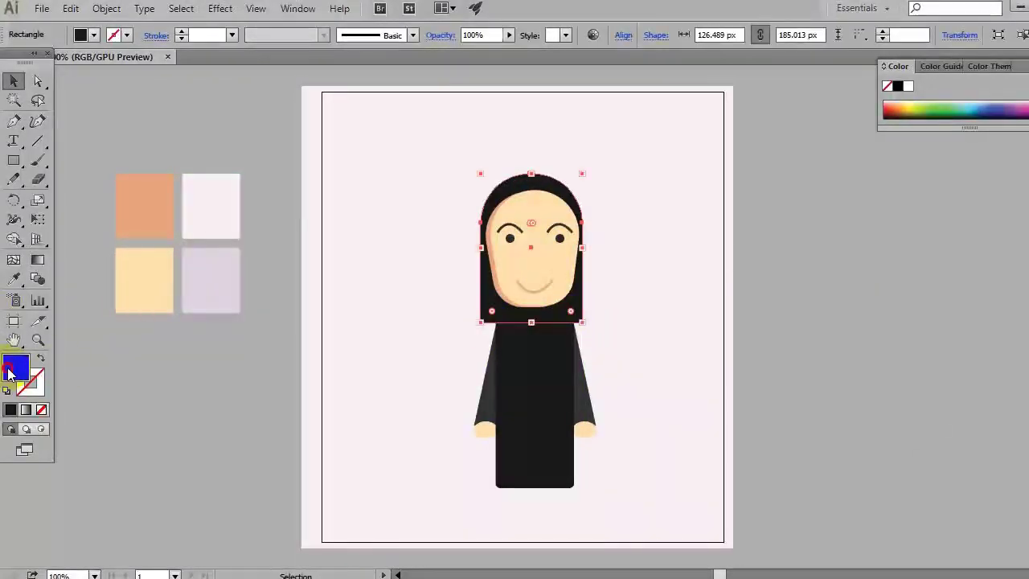
- Set the hijab's fill to dark grey #353535 in the Color Picker
double_click(10, 371)
left_click_drag(616, 446, 576, 459)
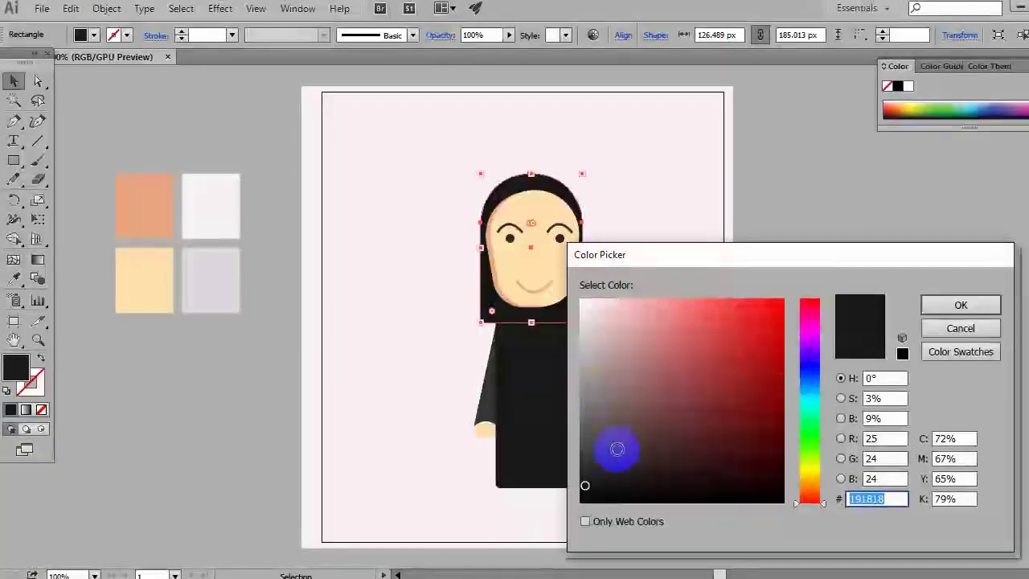
left_click(960, 304)
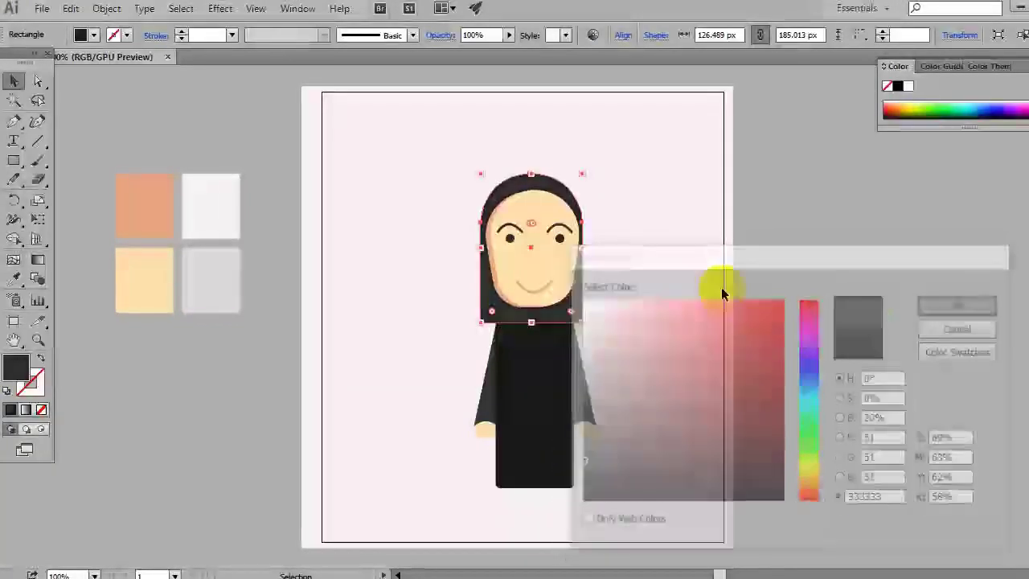
left_click(664, 296)
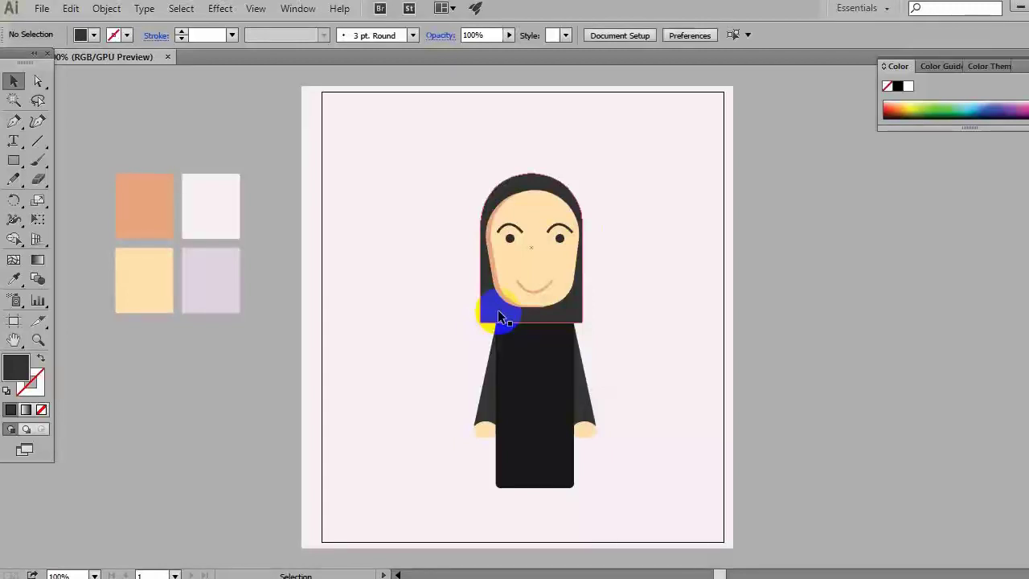
scroll(497, 312, "up", 1)
- Nudge the hijab slightly right and round its bottom corners to a 17.59 px radius
left_click(493, 326)
left_click_drag(493, 330, 494, 331)
left_click(619, 322)
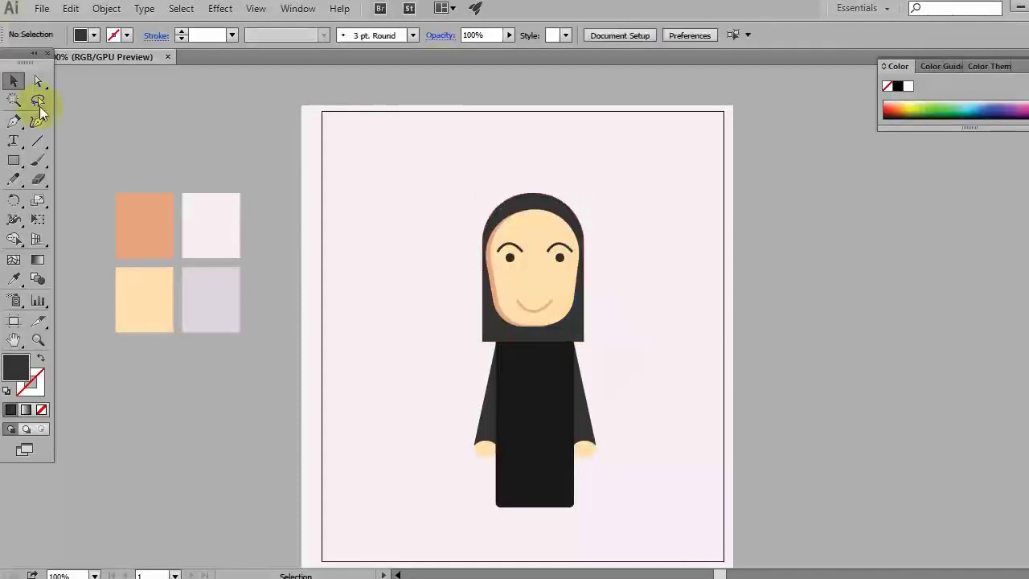
left_click(38, 80)
left_click(491, 342)
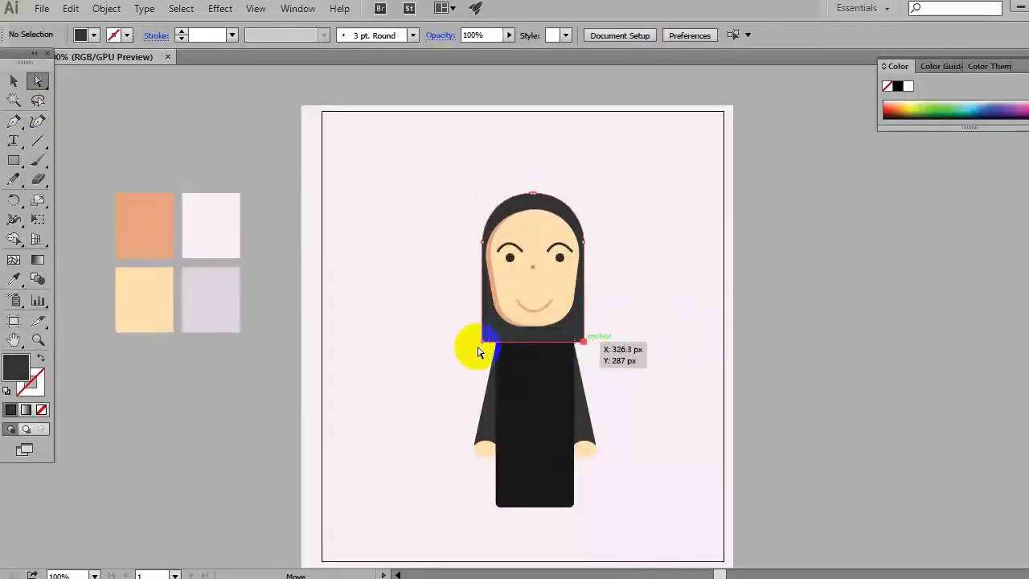
left_click(499, 335)
left_click_drag(495, 331, 490, 317)
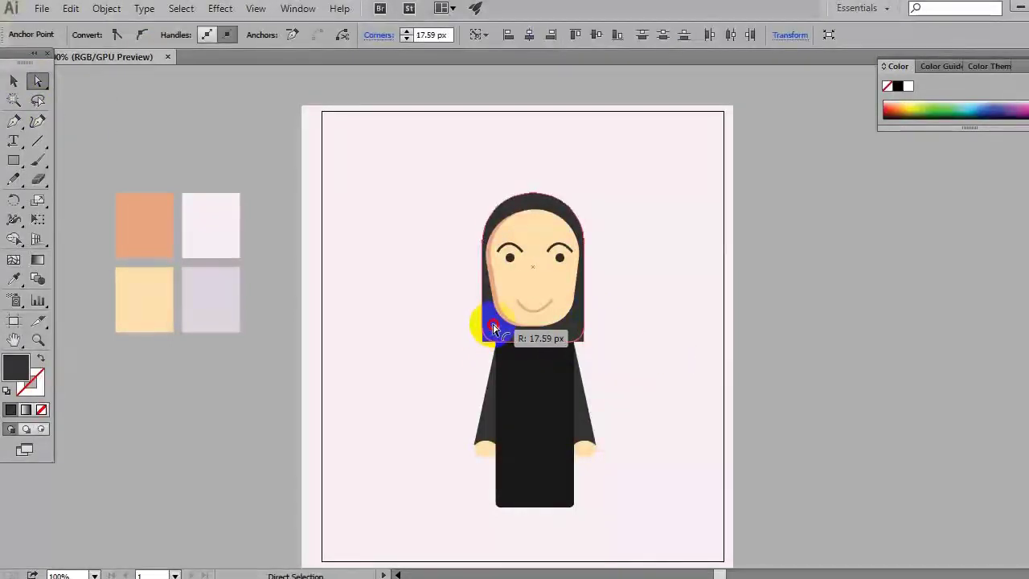
left_click(635, 338)
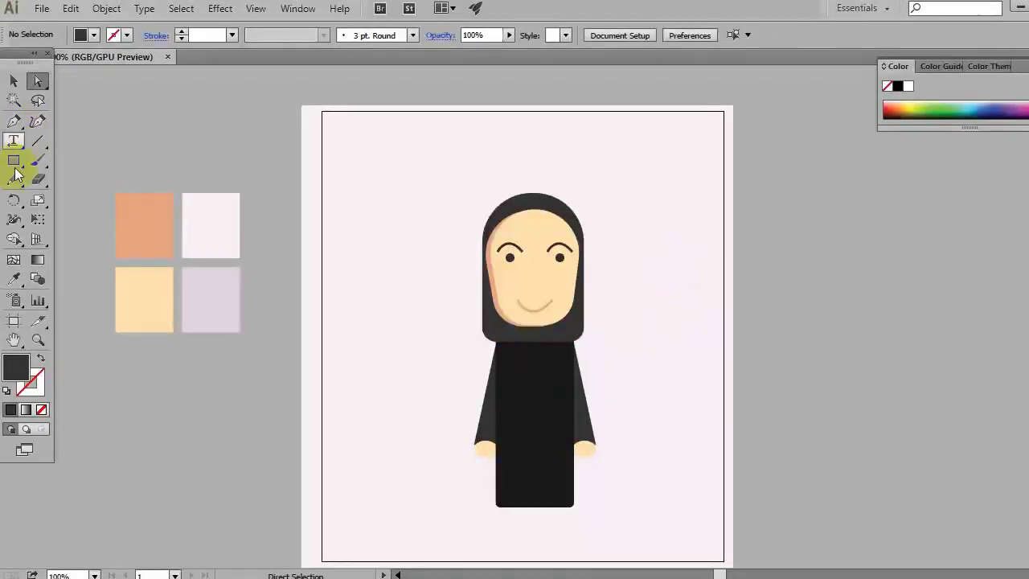
- Draw a small dark foot shape and move it up against the robe's bottom
mouse_move(505, 515)
left_mouse_down()
mouse_move(534, 523)
mouse_move(510, 518)
left_mouse_up()
left_click(37, 80)
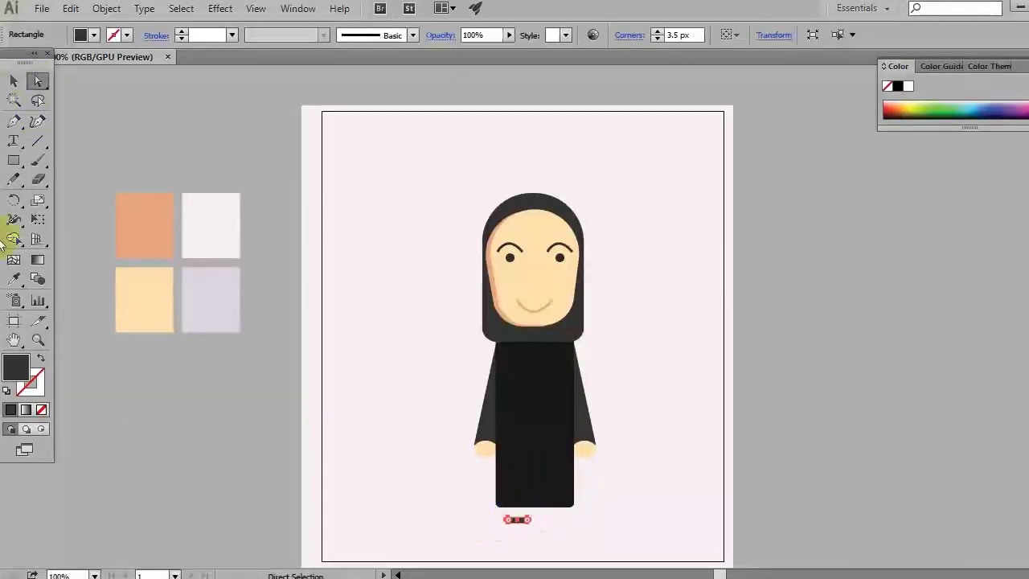
left_click(11, 84)
left_click(532, 521)
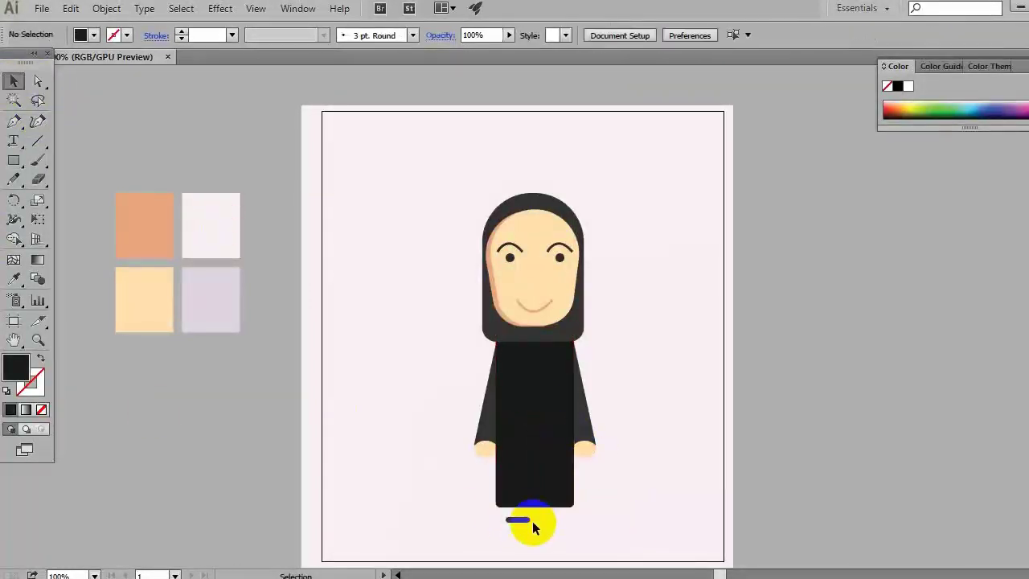
left_click_drag(526, 520, 521, 512)
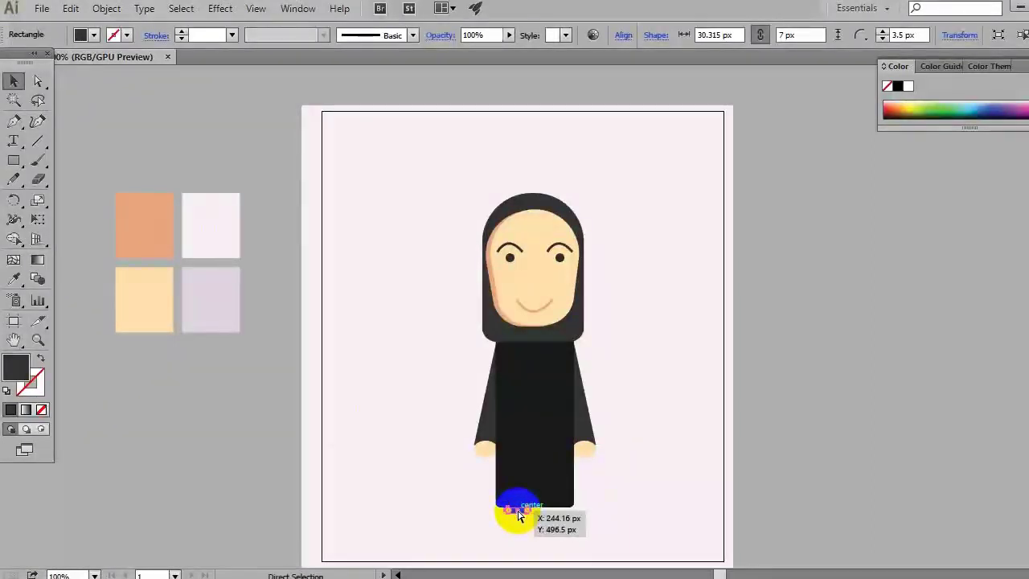
- Copy the foot to the right as a second foot beside the first
left_click_drag(523, 517, 555, 512)
left_click_drag(524, 319, 561, 515)
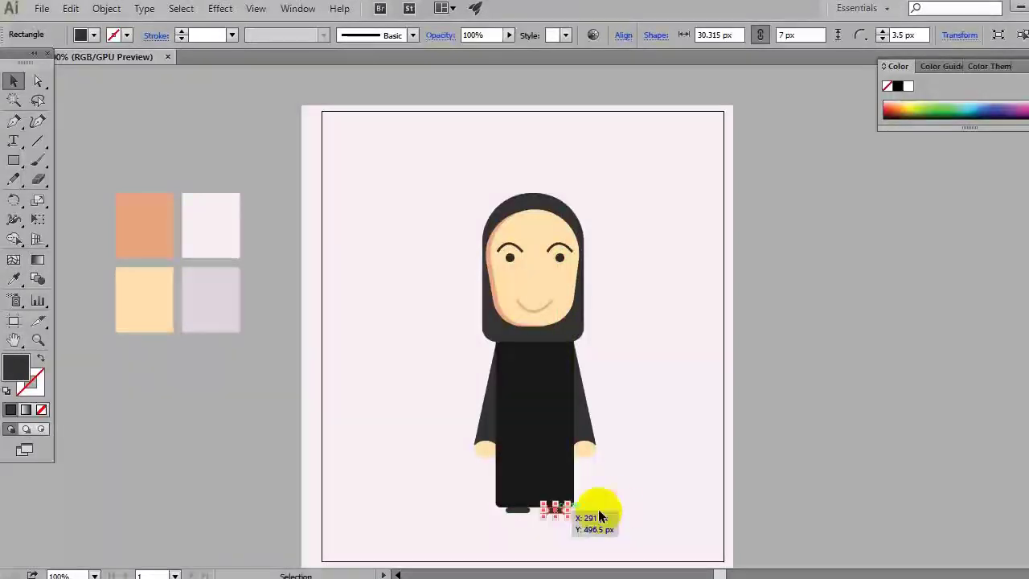
left_click(563, 516)
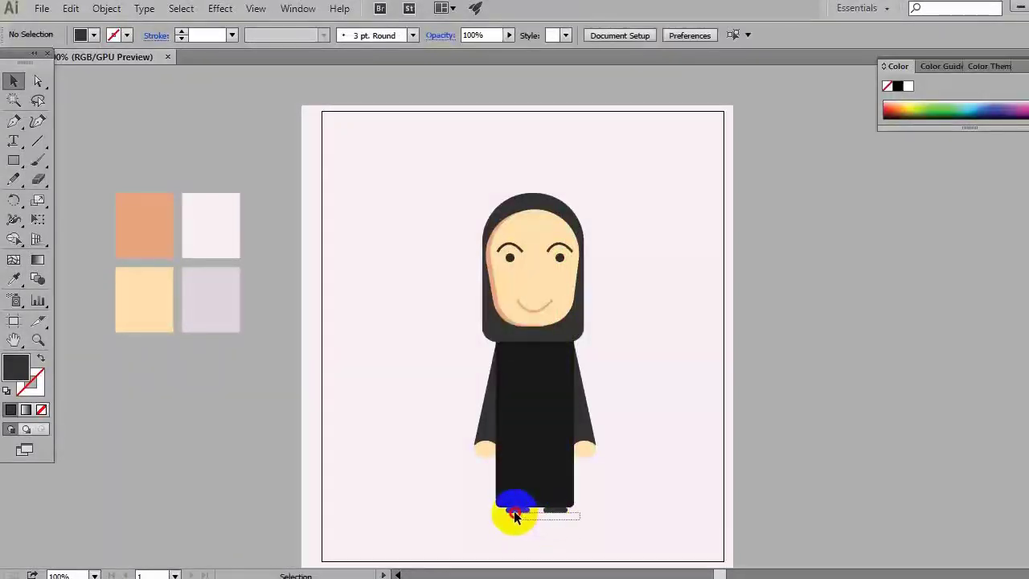
left_click(513, 510)
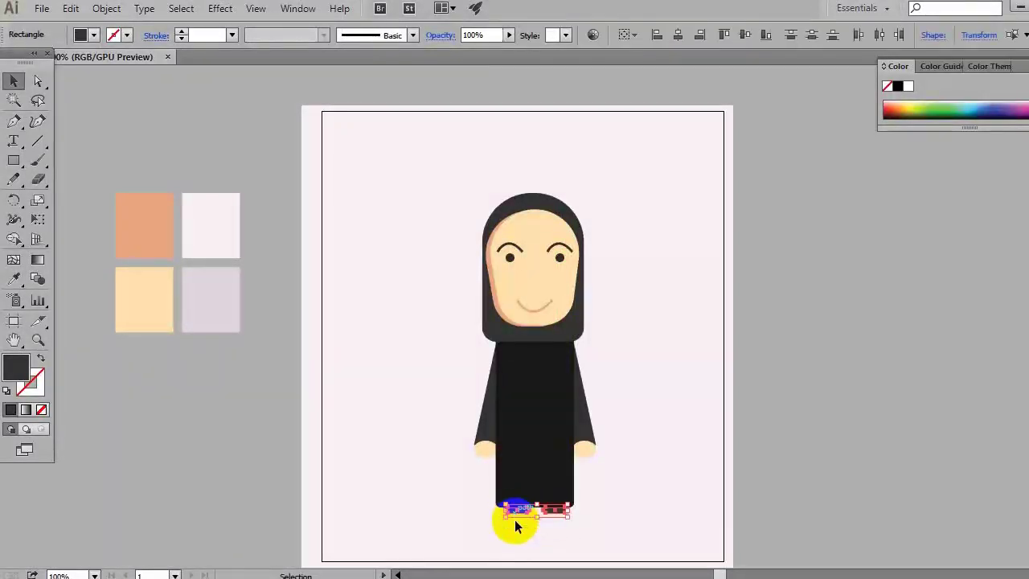
left_click(593, 477)
left_click(560, 456)
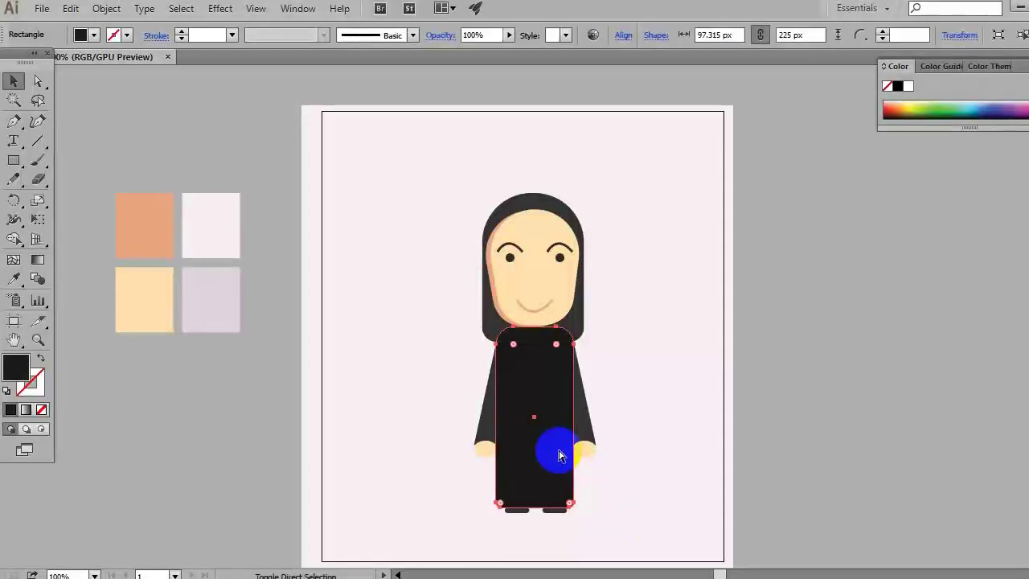
- Recolour the robe body with the sleeves' dark grey using the Eyedropper
left_click(13, 279)
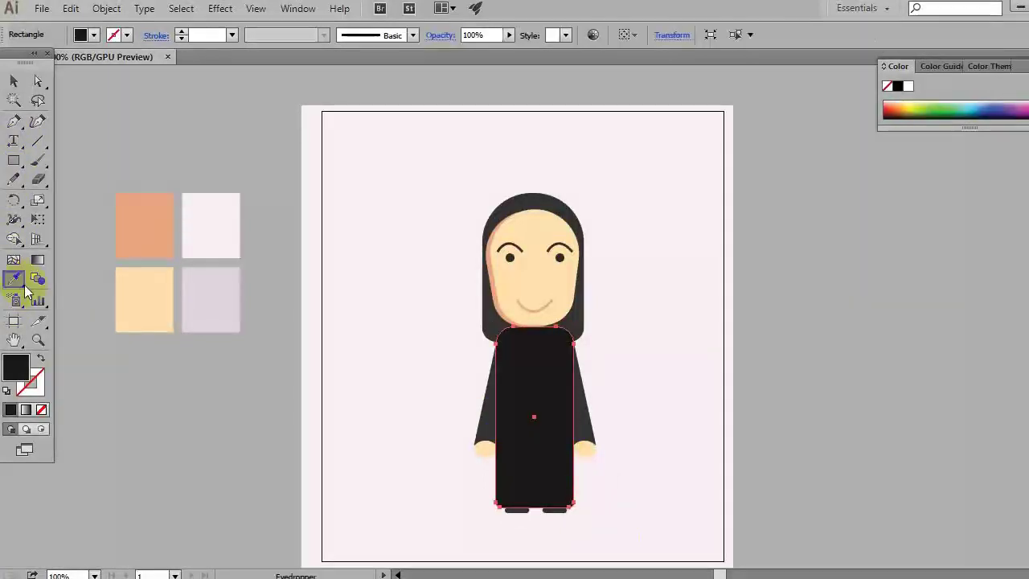
left_click(488, 402)
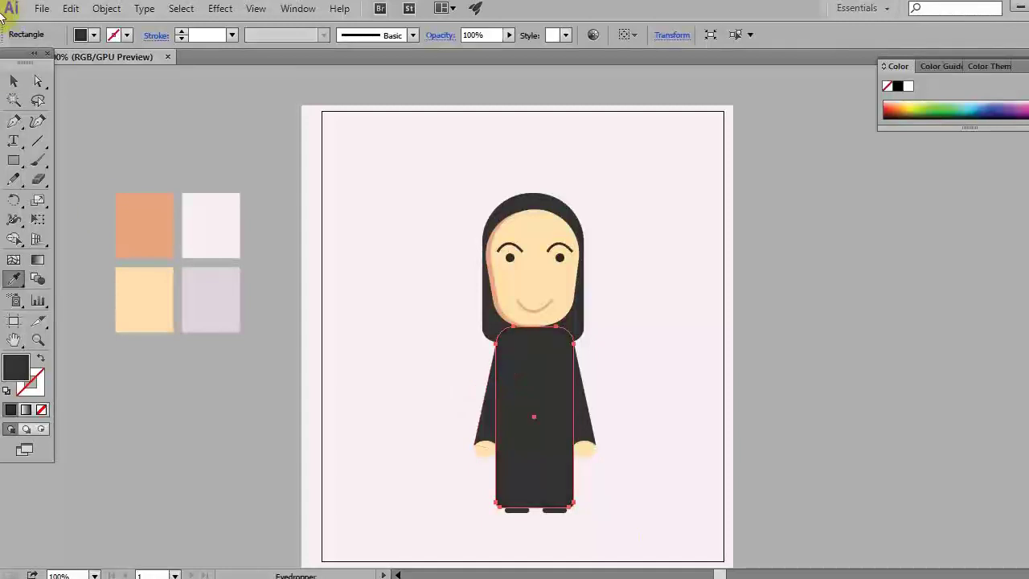
left_click(13, 81)
left_click(340, 336)
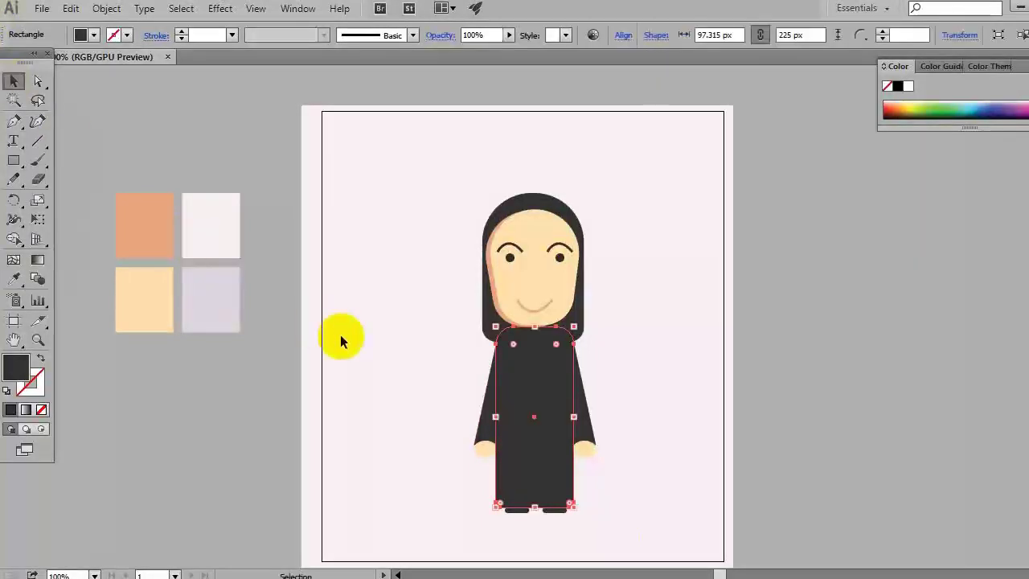
- Split the robe along a rectangle over its left half with Shape Builder, then delete the rectangle
left_click(19, 164)
left_click_drag(400, 269, 533, 541)
left_click(13, 81)
left_click(551, 418, "shift")
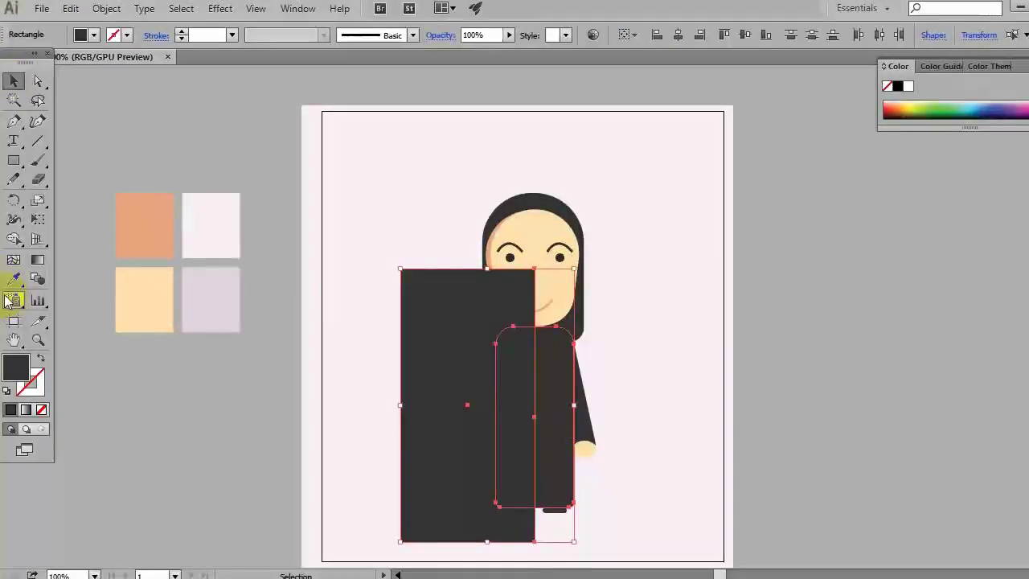
left_click(13, 240)
left_click_drag(430, 385, 501, 408)
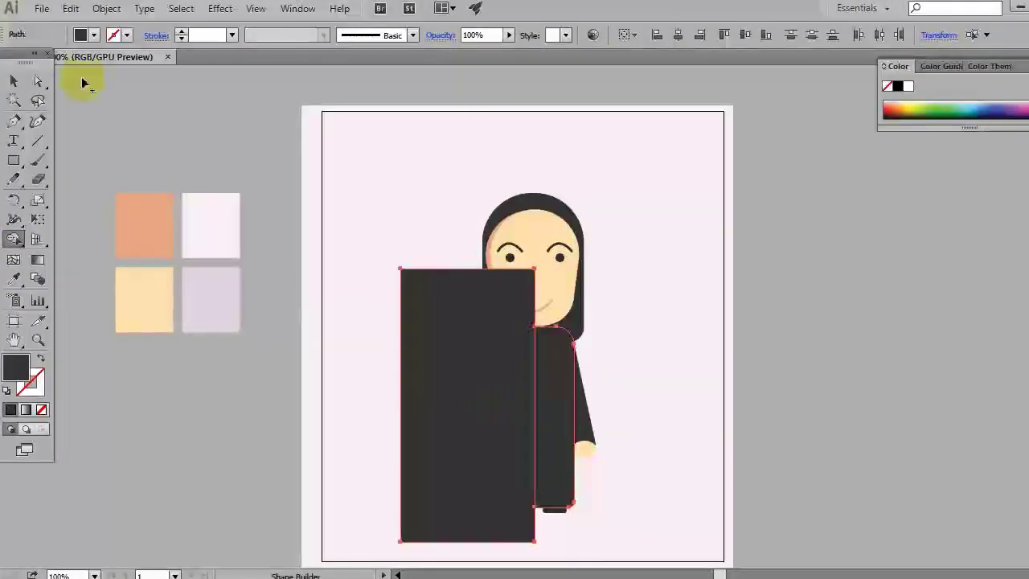
left_click(16, 81)
left_click(448, 301)
key("Delete")
- Give the robe's left half and sleeve the darker black colour with the Eyedropper
left_click(566, 420)
left_click(582, 416)
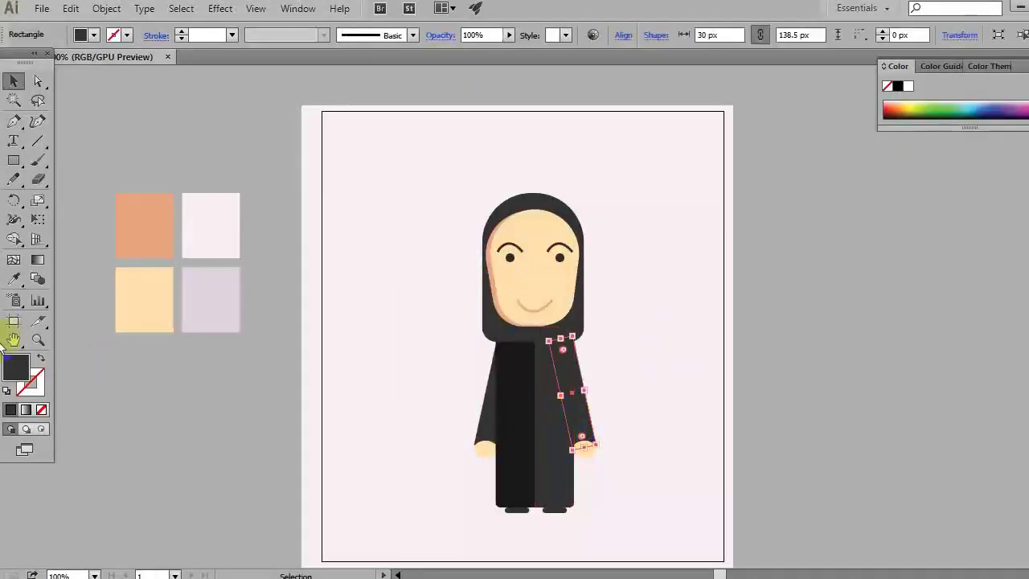
left_click(17, 279)
left_click(509, 372)
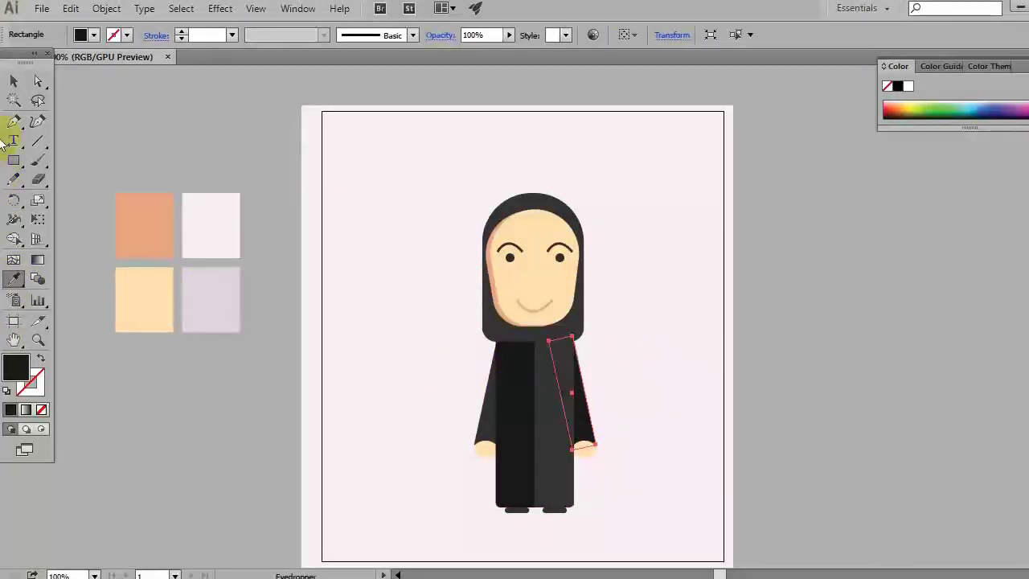
left_click(13, 81)
left_click(520, 342)
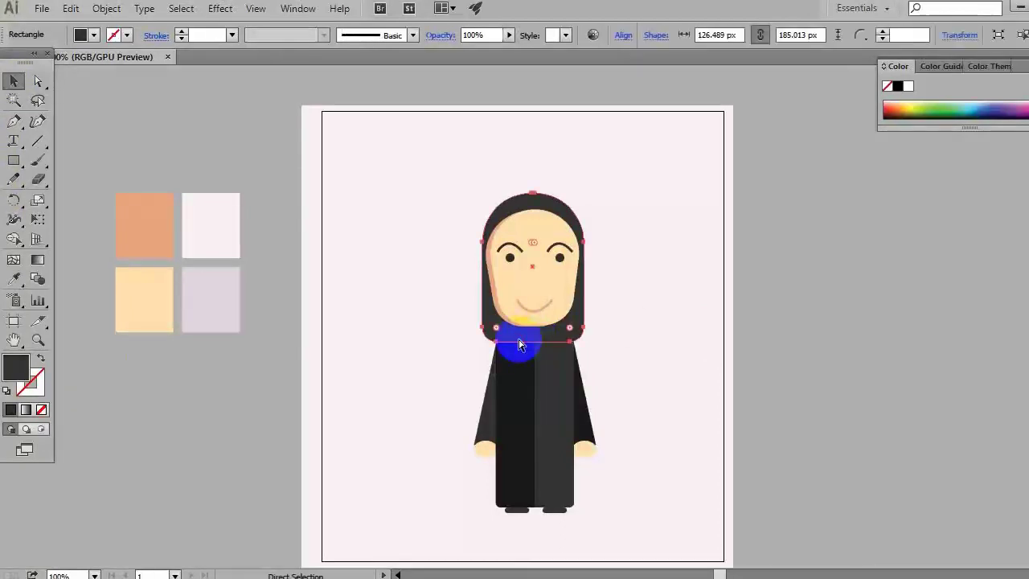
key("Delete")
key("ctrl+z")
left_click(641, 332)
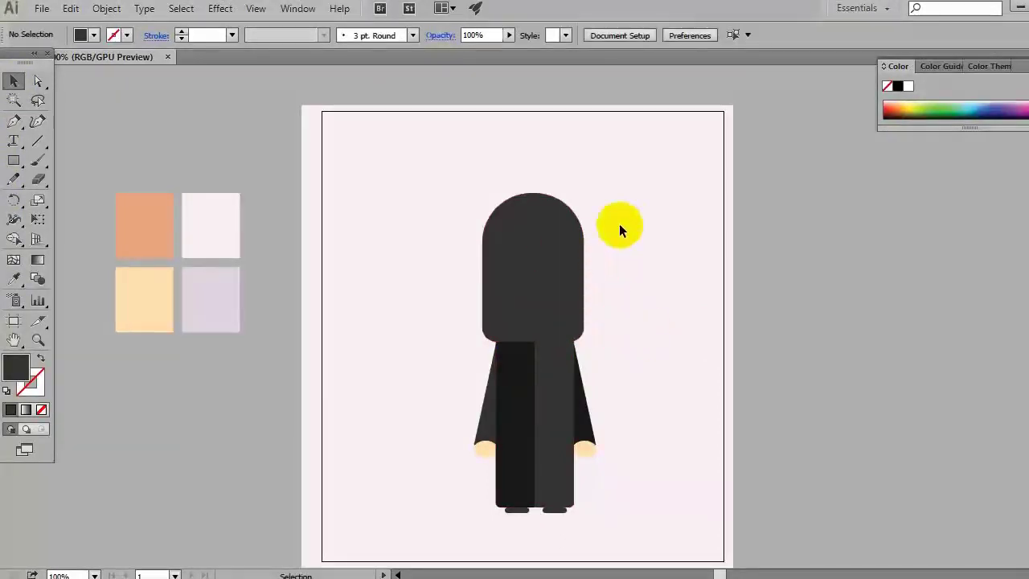
key("ctrl+shift+z")
key("ctrl+z")
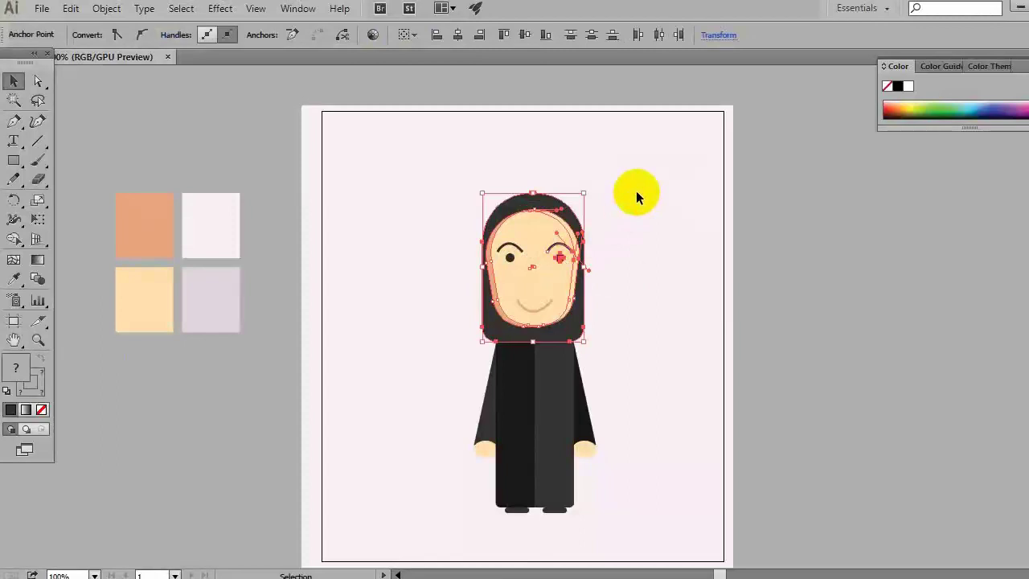
left_click_drag(636, 190, 472, 311)
key("ctrl+z")
left_click_drag(698, 179, 471, 307)
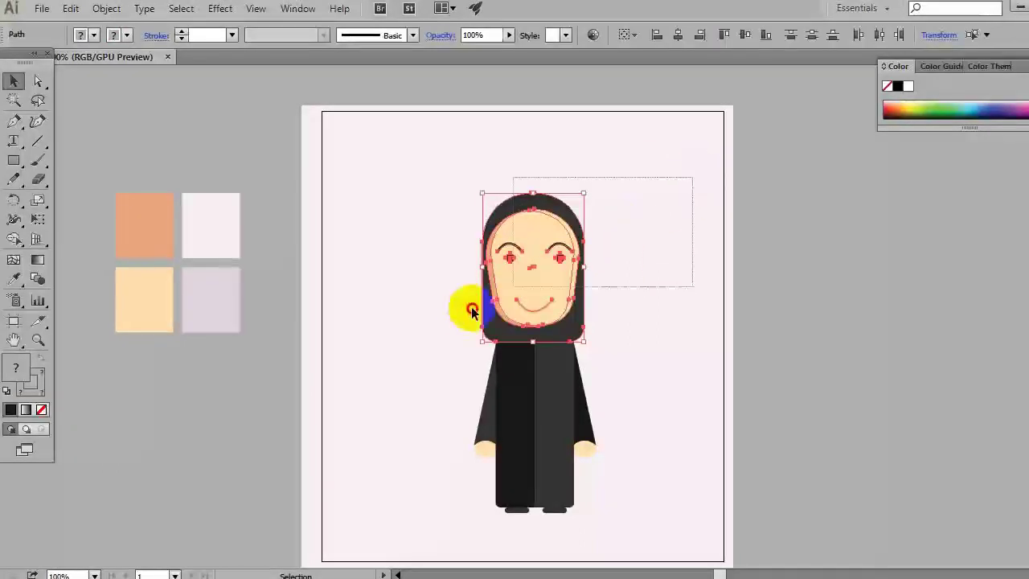
key("Delete")
key("ctrl+z")
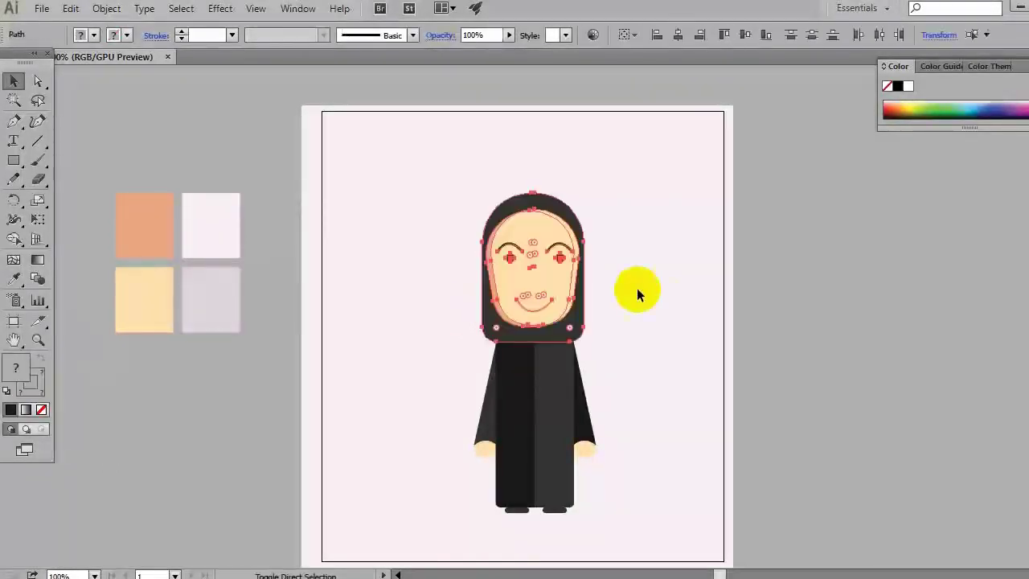
left_click(556, 323)
- Confirm the hijab fill is #333333, then zoom out to show the whole artboard
left_click(18, 361)
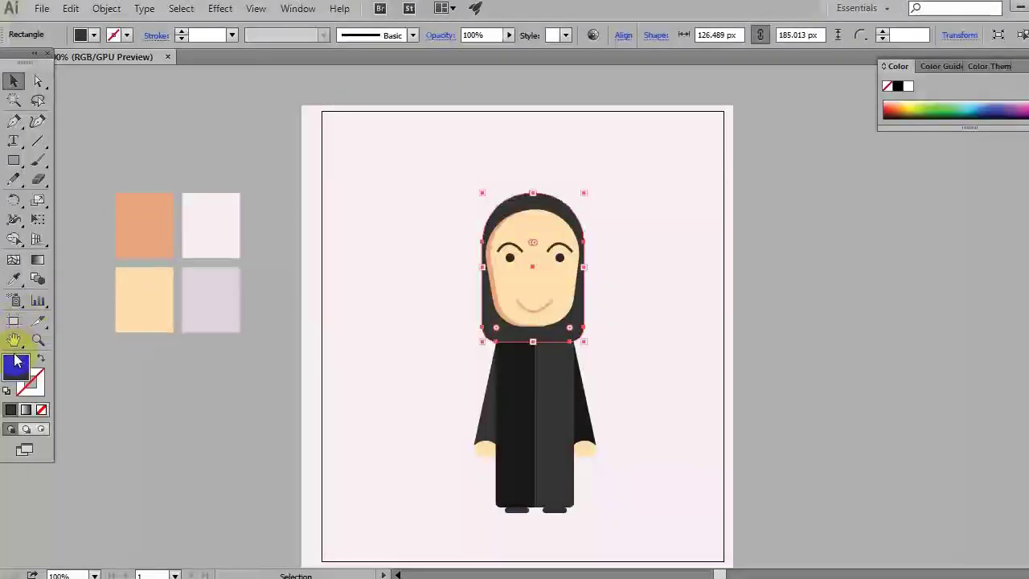
double_click(15, 362)
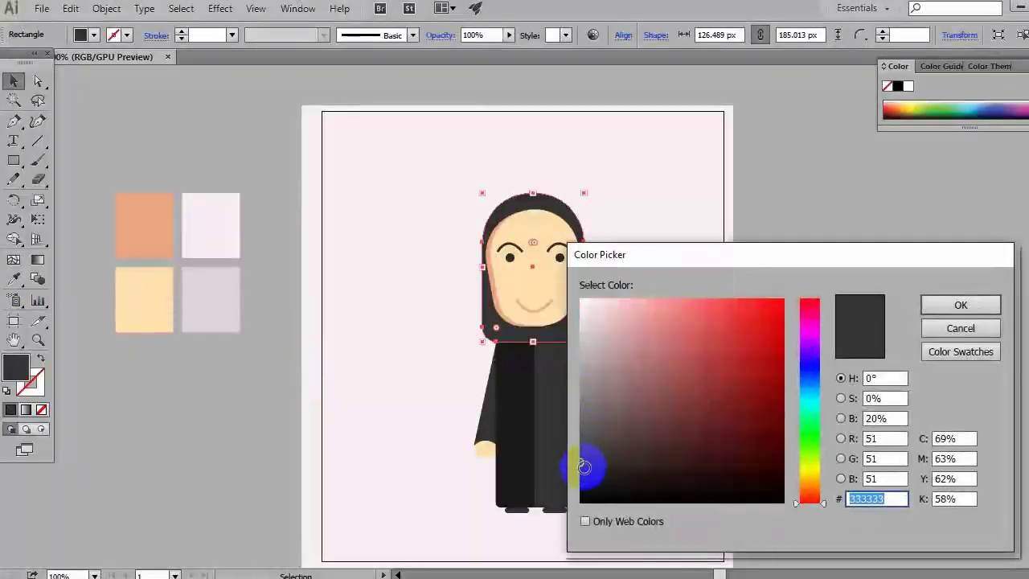
left_click(959, 305)
left_click(692, 427)
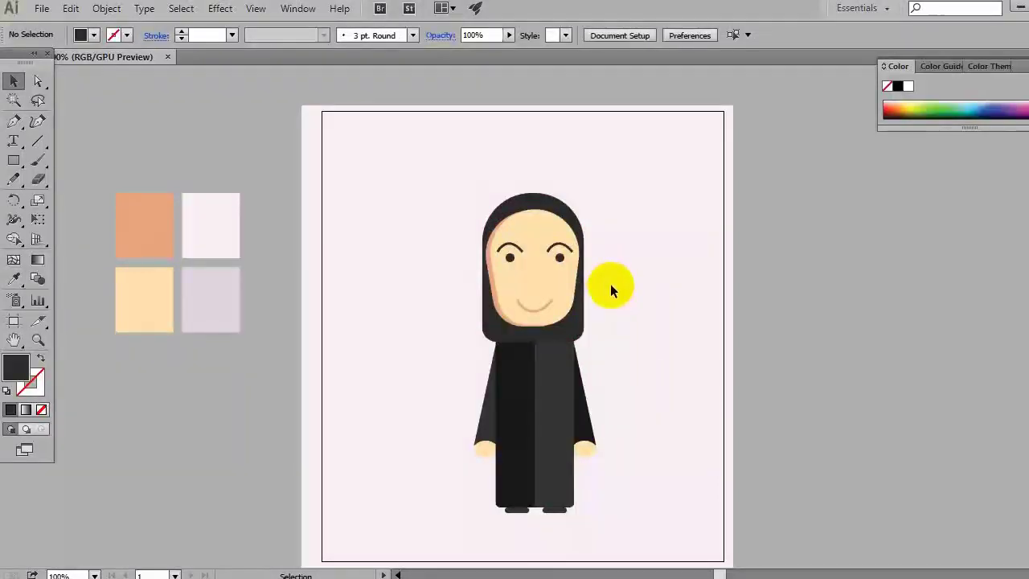
key("ctrl+minus")
key("ctrl+minus")
key("ctrl+minus")
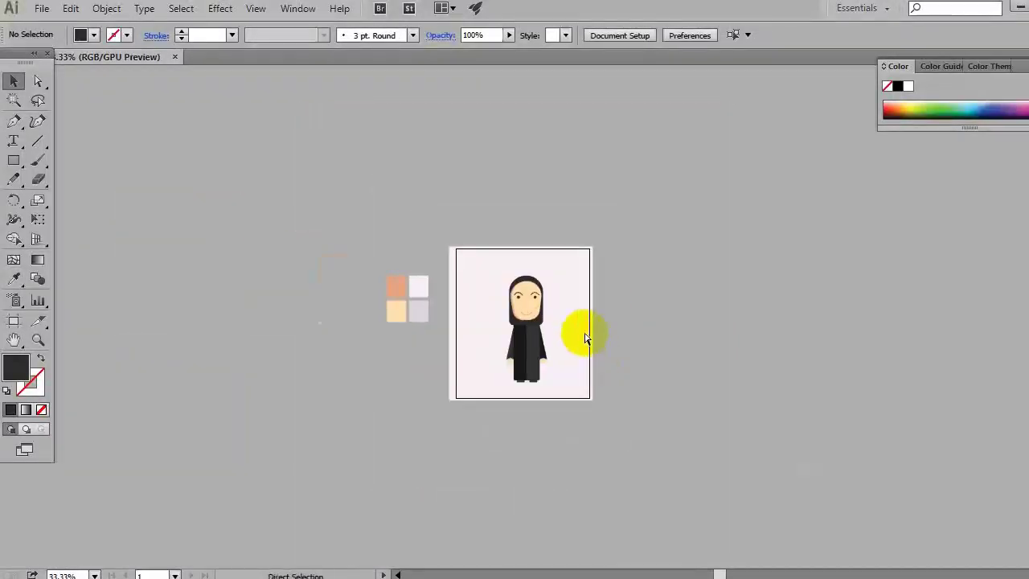